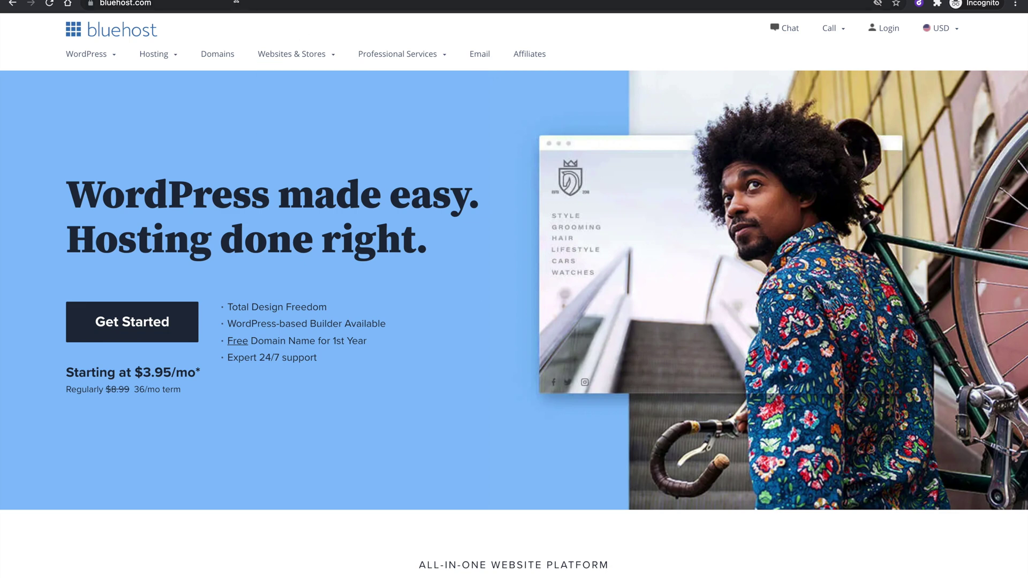
# Enter shop.domain.com in the browser address as a sample subdomain, without loading it.
pyautogui.click(239, 5)
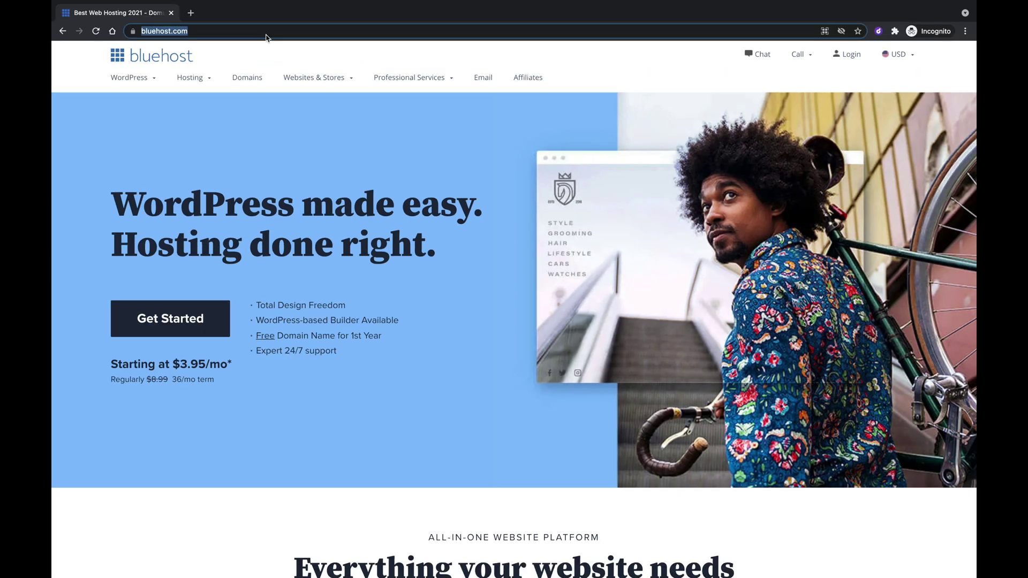
pyautogui.write('shop.')
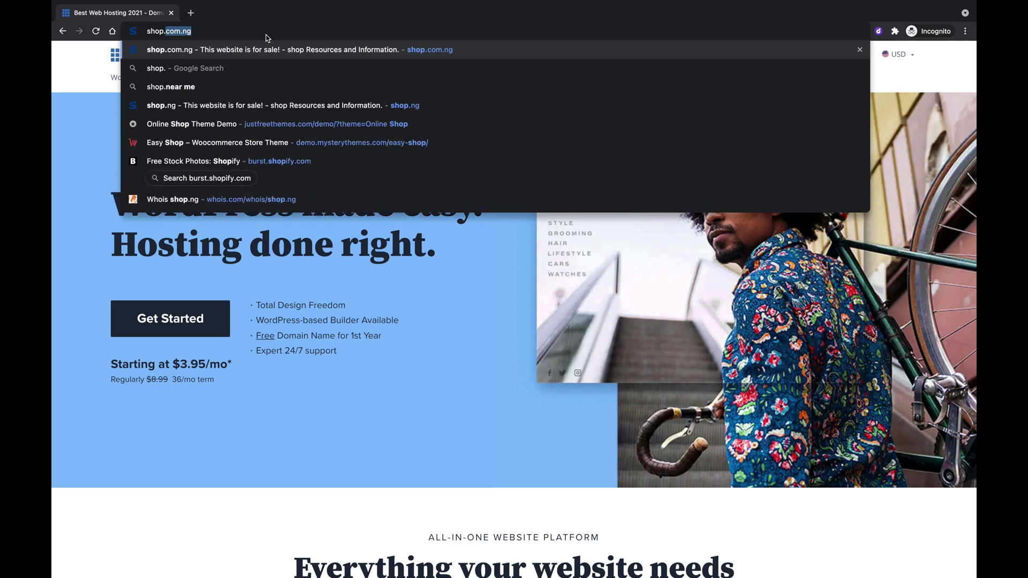
pyautogui.write('domain.com')
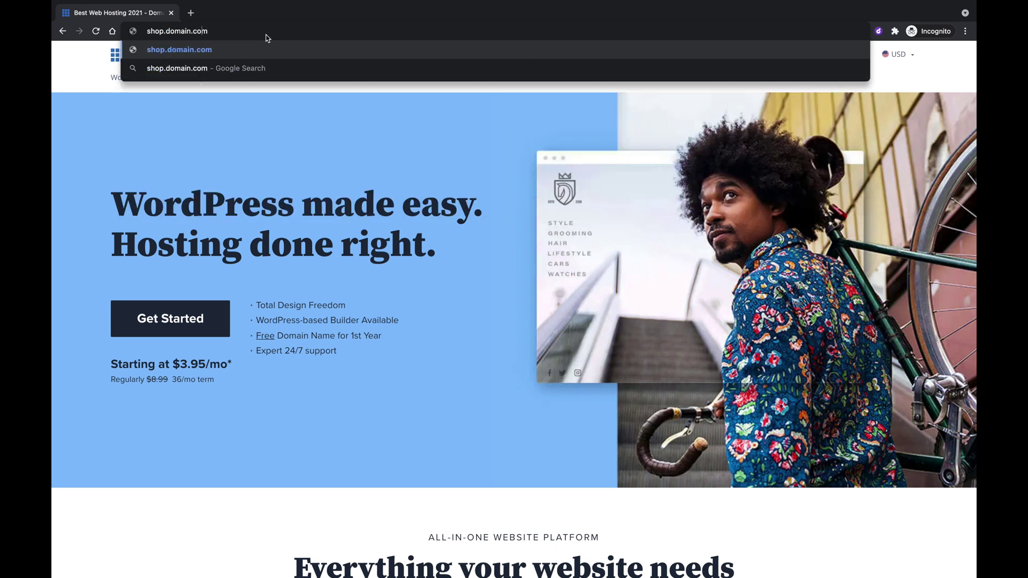
# Replace the shop prefix of the sample address with news, giving news.domain.com.
pyautogui.press('BackSpace')
pyautogui.press('BackSpace')
pyautogui.press('BackSpace')
pyautogui.press('BackSpace')
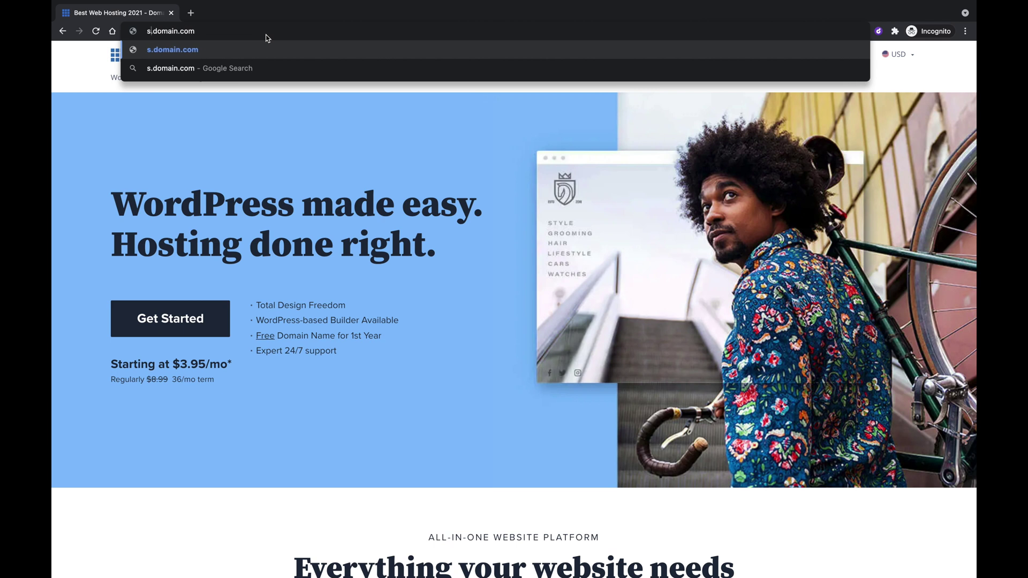
pyautogui.write('news')
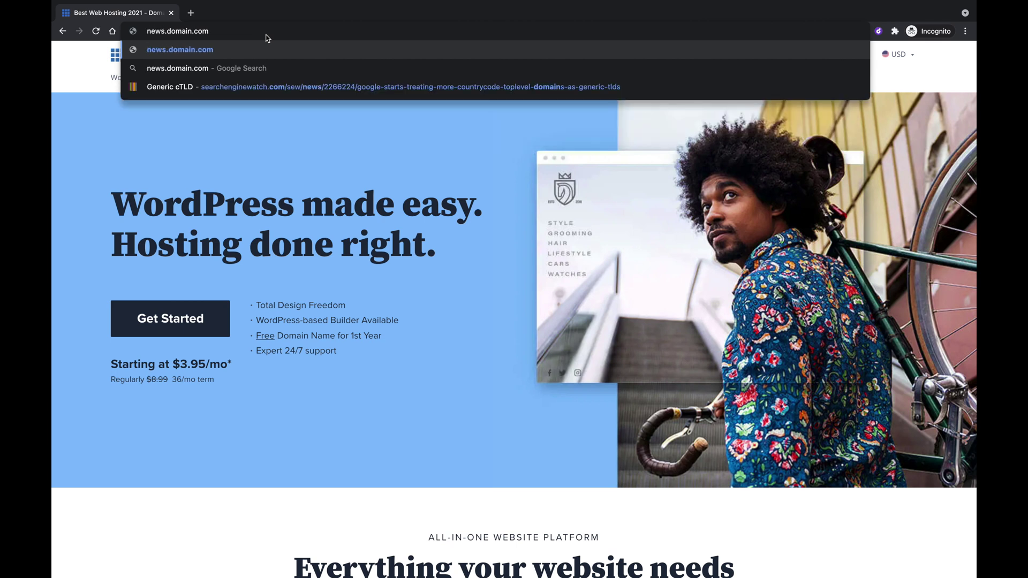
# Replace the news prefix of the sample address with blog, giving blog.domain.com.
pyautogui.press('BackSpace')
pyautogui.press('BackSpace')
pyautogui.press('BackSpace')
pyautogui.press('BackSpace')
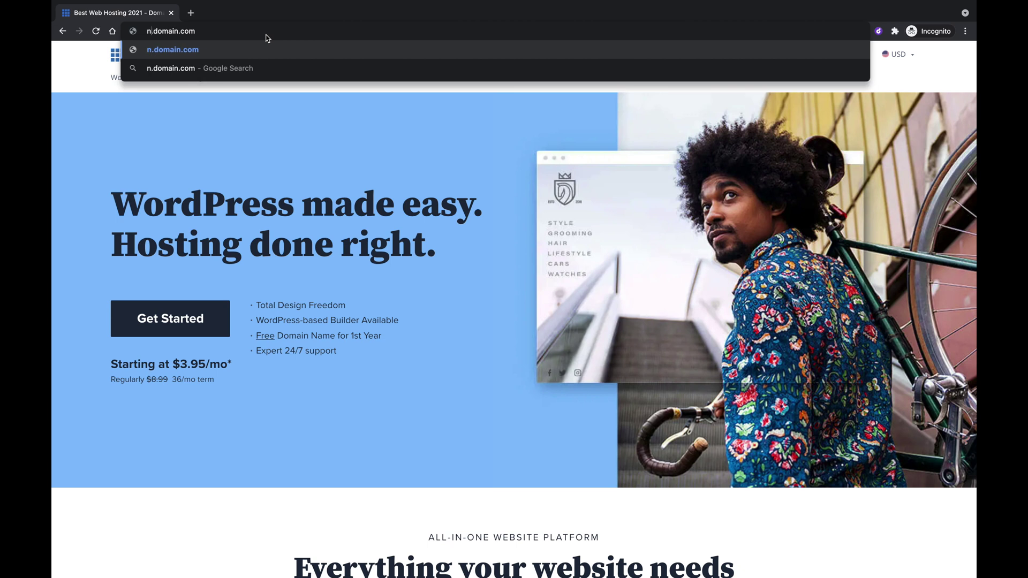
pyautogui.write('blog')
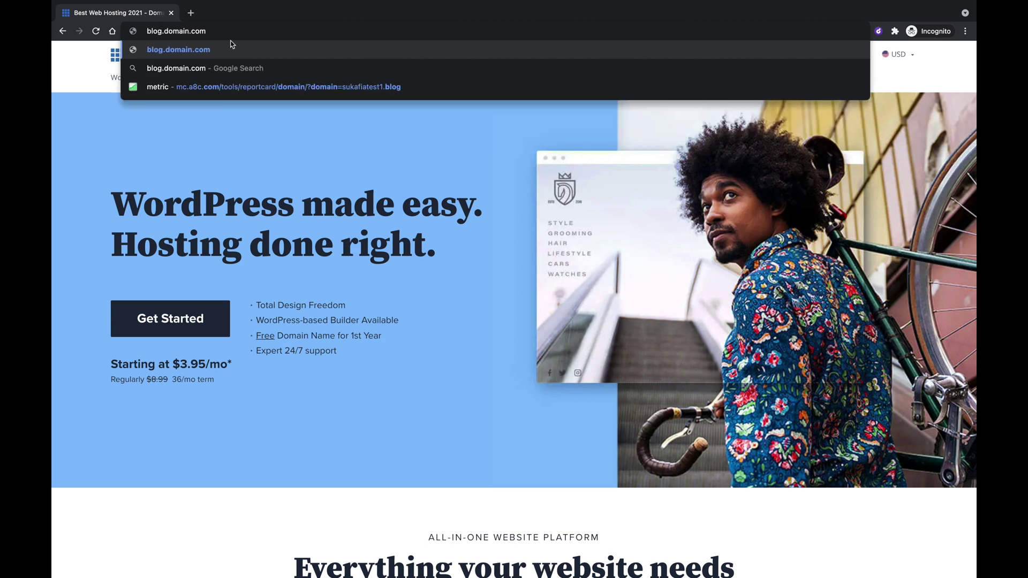
# Change the blog part of the sample address back to news.
pyautogui.moveTo(161, 29); pyautogui.dragTo(147, 29)
pyautogui.click(220, 31)
pyautogui.moveTo(162, 31); pyautogui.dragTo(144, 32)
pyautogui.write('news')
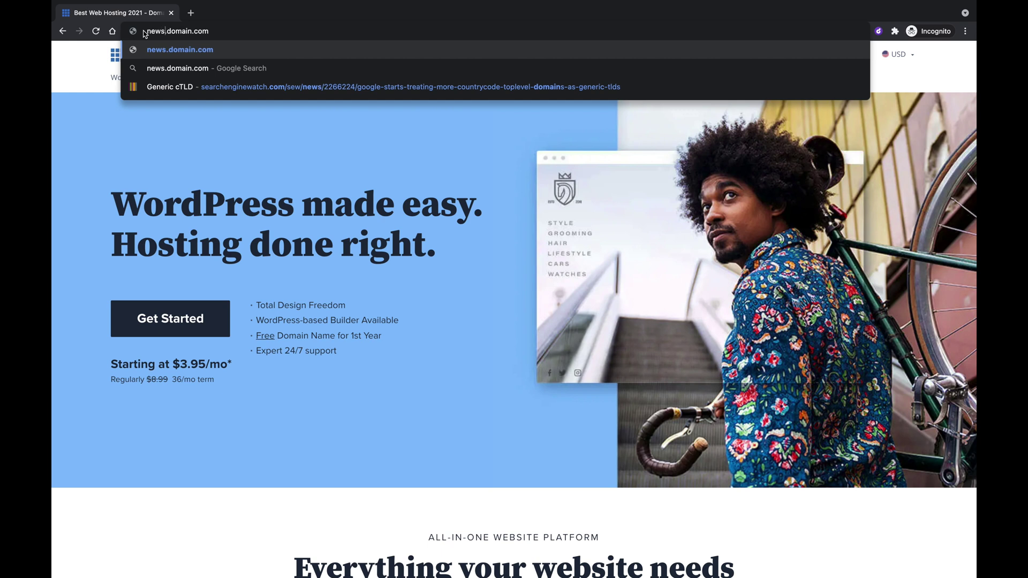
# Change the news part of the sample address to shop, giving shop.domain.com.
pyautogui.press('BackSpace')
pyautogui.press('BackSpace')
pyautogui.press('BackSpace')
pyautogui.press('BackSpace')
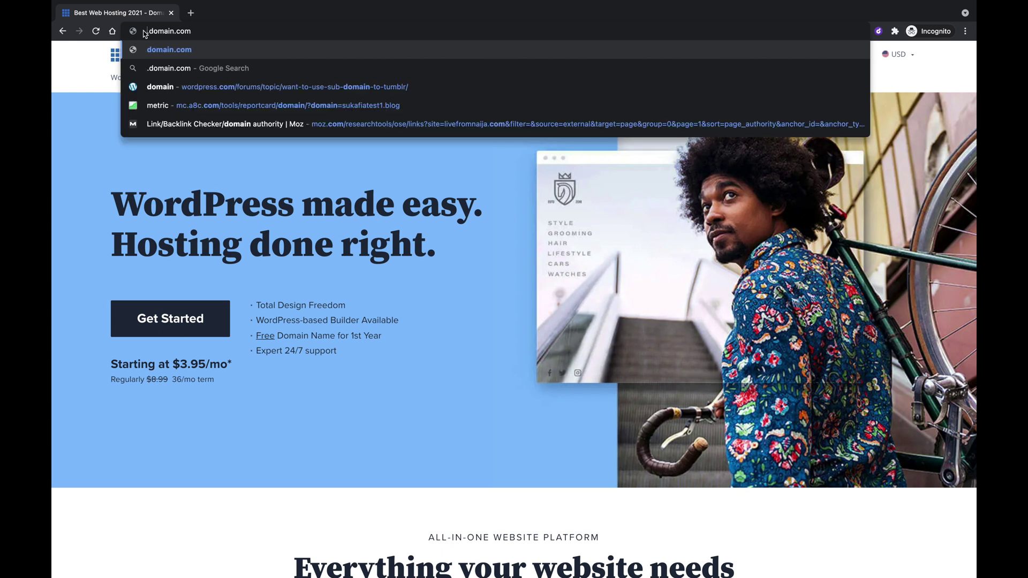
pyautogui.write('shop')
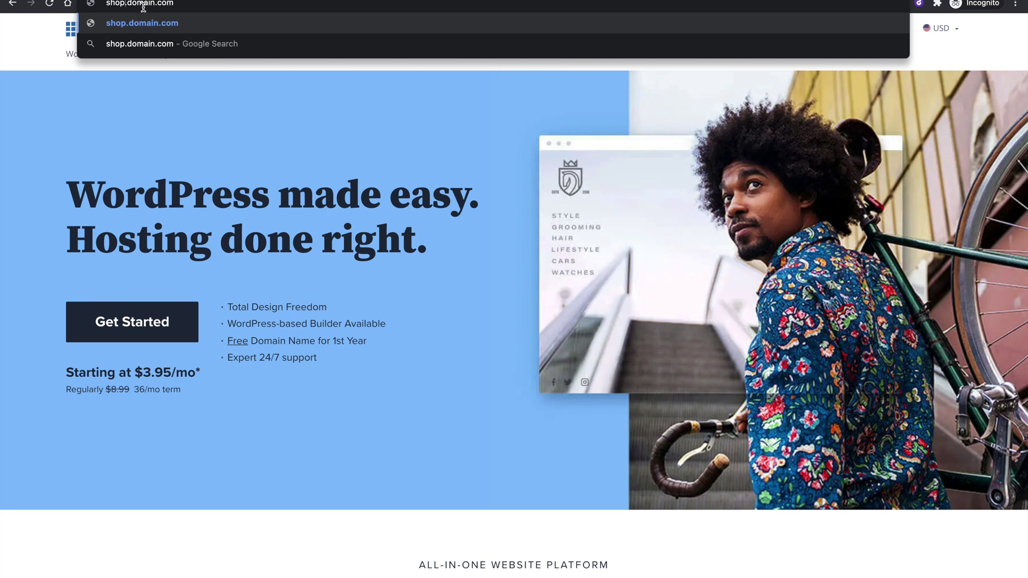
pyautogui.click(196, 4)
pyautogui.moveTo(196, 4); pyautogui.dragTo(126, 4)
pyautogui.click(125, 4)
pyautogui.doubleClick(121, 5)
pyautogui.click(122, 6)
pyautogui.click(191, 4)
pyautogui.moveTo(130, 3); pyautogui.dragTo(187, 4)
pyautogui.click(186, 4)
pyautogui.moveTo(125, 4)
pyautogui.mouseDown()
pyautogui.moveTo(104, 4)
pyautogui.moveTo(125, 5)
pyautogui.mouseUp()
pyautogui.click(197, 4)
pyautogui.moveTo(127, 5); pyautogui.dragTo(174, 5)
pyautogui.click(174, 5)
pyautogui.moveTo(106, 5); pyautogui.dragTo(125, 5)
pyautogui.click(129, 5)
pyautogui.moveTo(181, 4); pyautogui.dragTo(135, 4)
pyautogui.click(191, 4)
pyautogui.moveTo(177, 4); pyautogui.dragTo(128, 4)
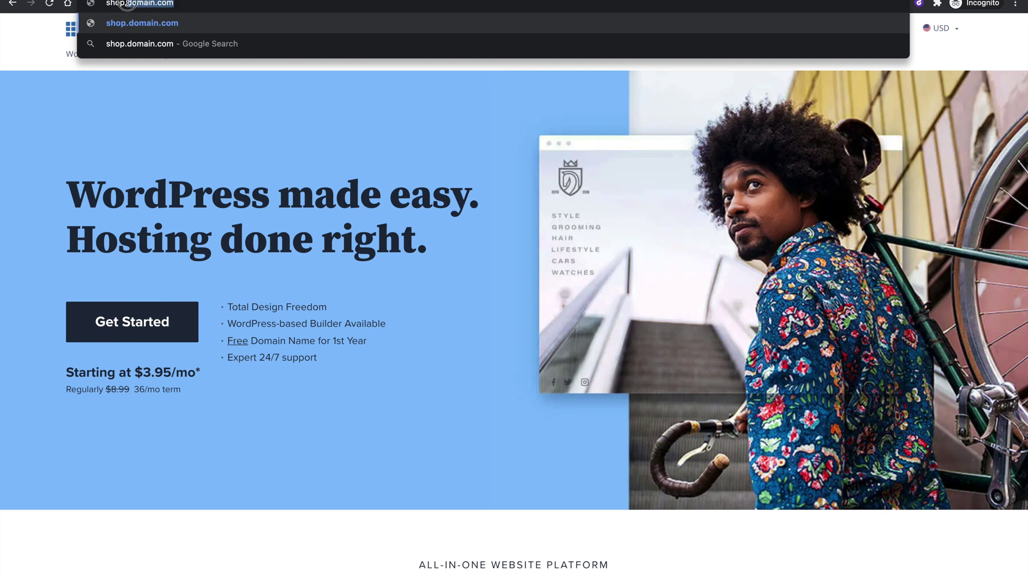
pyautogui.click(186, 4)
# Replace the shop prefix of the sample address with staging, giving staging.domain.com.
pyautogui.moveTo(125, 4); pyautogui.dragTo(96, 4)
pyautogui.write('deve')
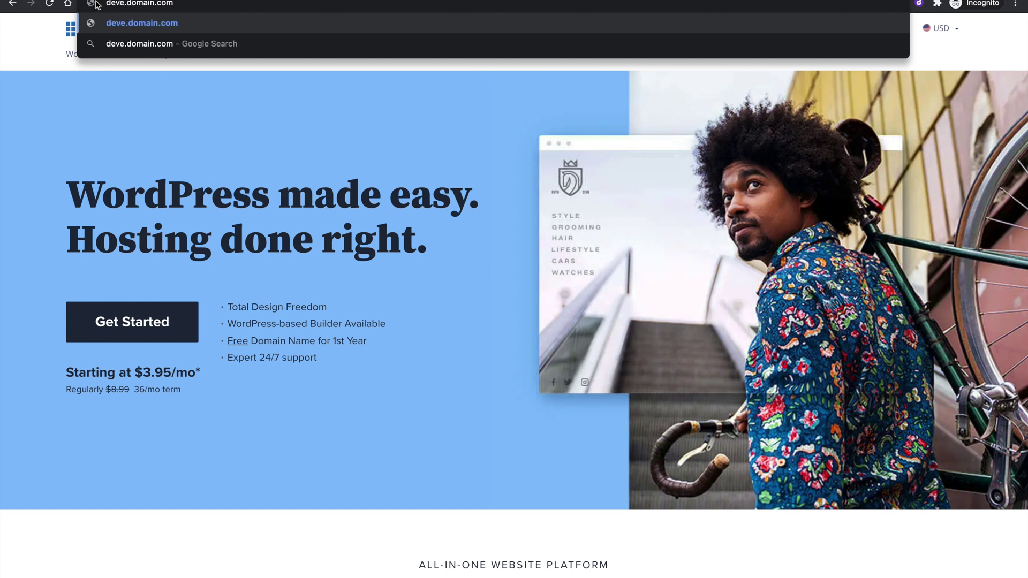
pyautogui.press('BackSpace')
pyautogui.press('BackSpace')
pyautogui.press('BackSpace')
pyautogui.press('BackSpace')
pyautogui.write('st')
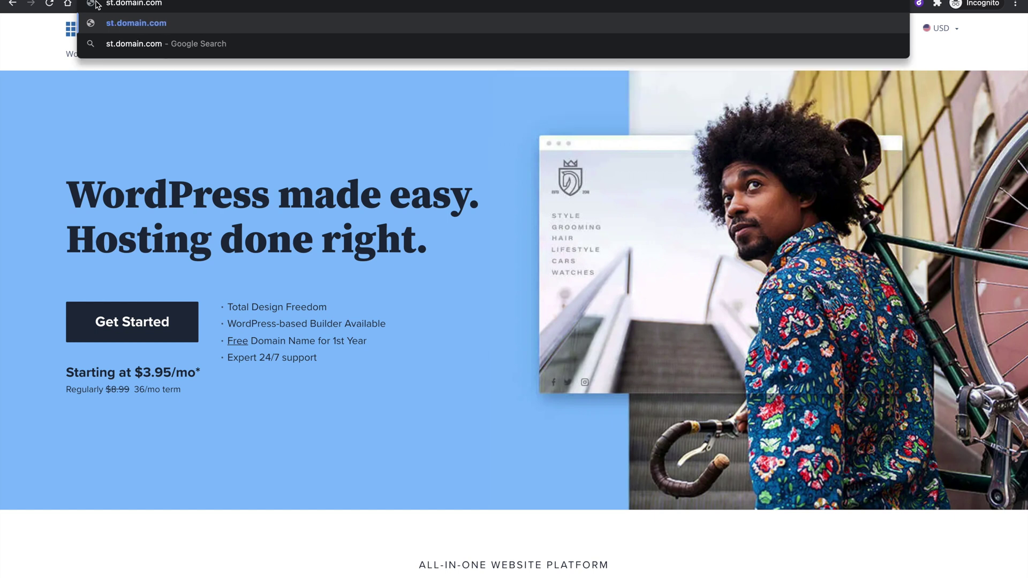
pyautogui.write('aging')
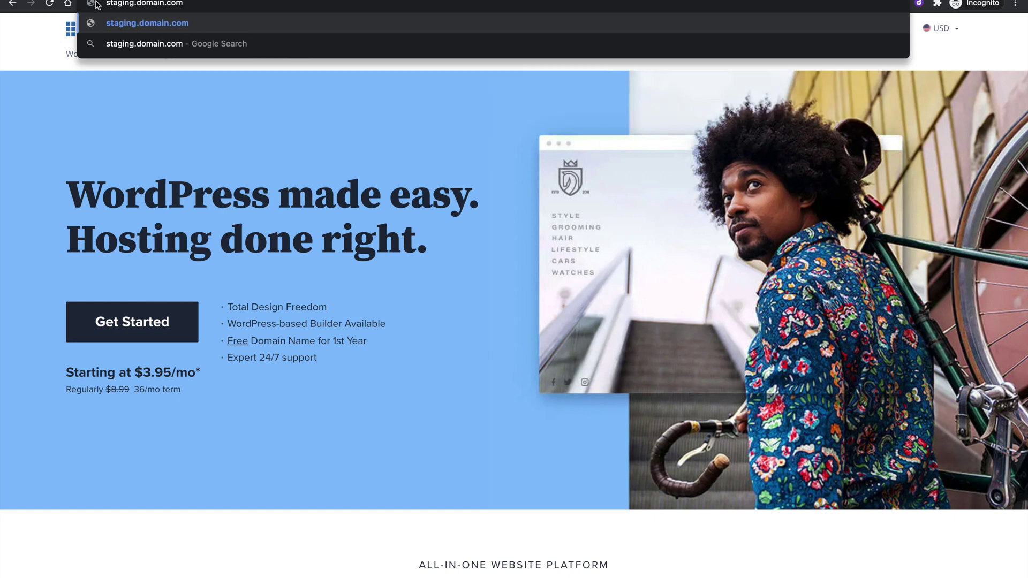
pyautogui.moveTo(141, 6); pyautogui.dragTo(195, 4)
pyautogui.click(218, 4)
pyautogui.moveTo(137, 4); pyautogui.dragTo(105, 4)
pyautogui.moveTo(214, 4); pyautogui.dragTo(137, 4)
pyautogui.doubleClick(117, 4)
pyautogui.click(118, 4)
pyautogui.moveTo(134, 3); pyautogui.dragTo(105, 3)
pyautogui.click(139, 4)
pyautogui.moveTo(138, 3); pyautogui.dragTo(214, 4)
pyautogui.click(213, 5)
pyautogui.click(123, 4)
pyautogui.doubleClick(123, 4)
pyautogui.click(196, 5)
pyautogui.moveTo(136, 4); pyautogui.dragTo(199, 5)
pyautogui.click(217, 5)
pyautogui.moveTo(217, 5); pyautogui.dragTo(138, 4)
pyautogui.click(215, 5)
# Replace the staging prefix of the sample address with example, giving example.domain.com.
pyautogui.moveTo(135, 4); pyautogui.dragTo(98, 4)
pyautogui.write('example')
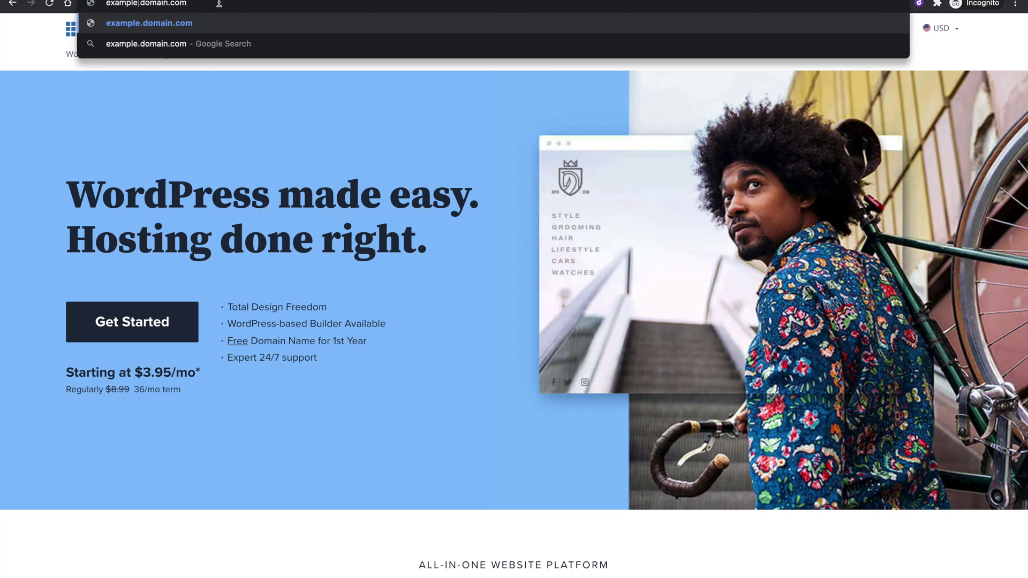
pyautogui.click(137, 4)
pyautogui.doubleClick(138, 3)
pyautogui.moveTo(201, 4); pyautogui.dragTo(138, 4)
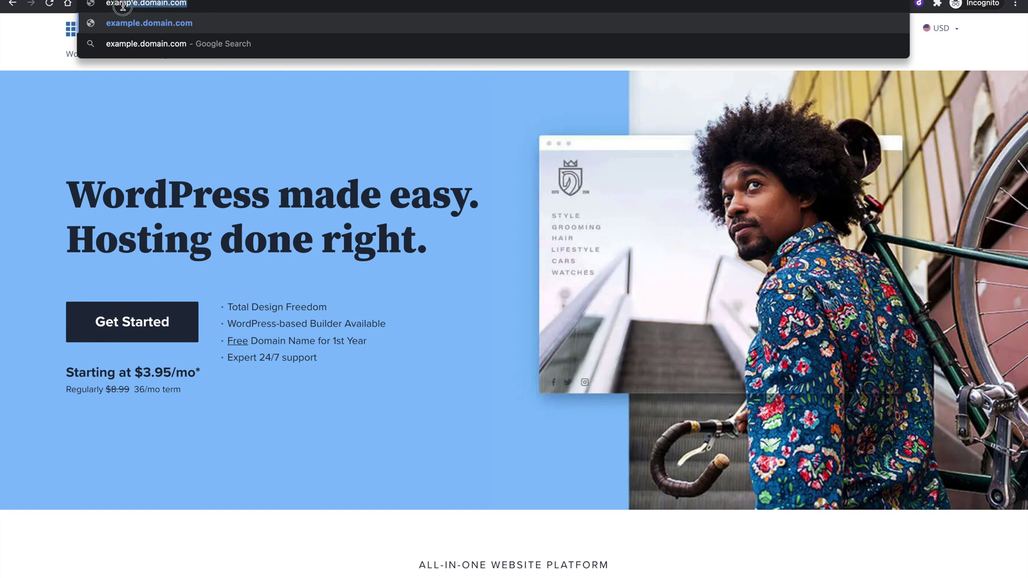
pyautogui.click(161, 6)
pyautogui.moveTo(140, 4); pyautogui.dragTo(217, 4)
pyautogui.click(216, 4)
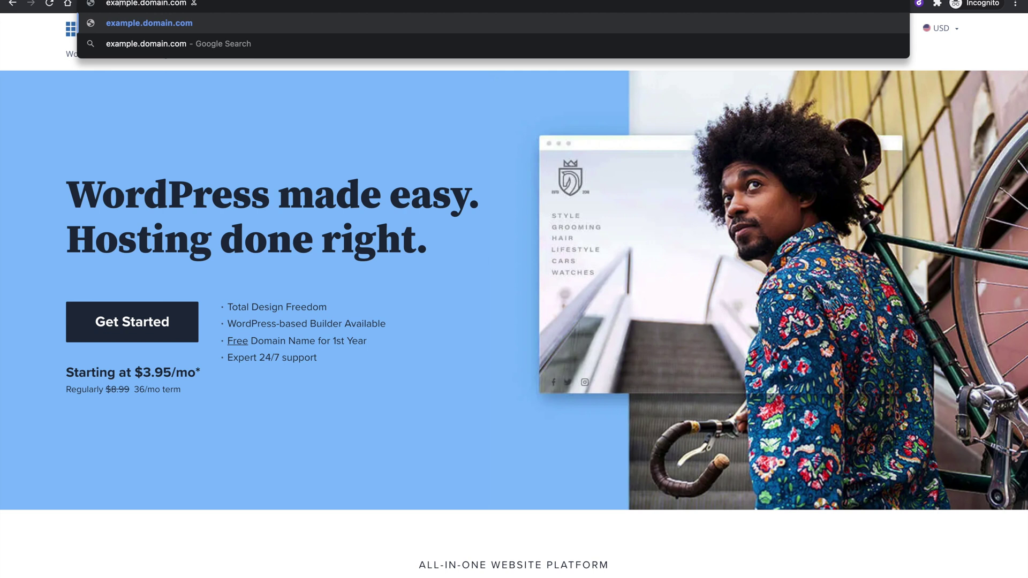
pyautogui.click(185, 4)
pyautogui.tripleClick(185, 4)
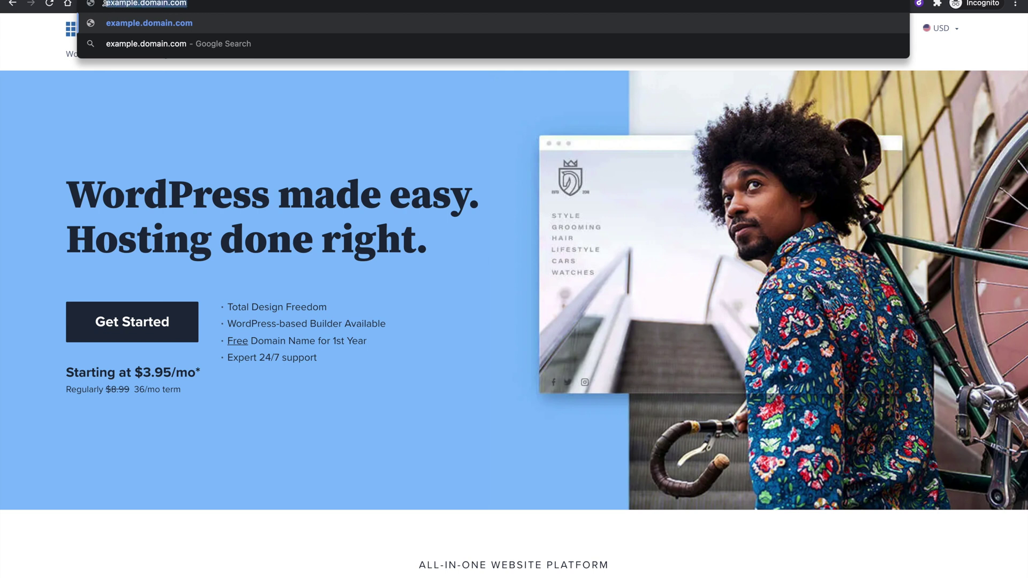
pyautogui.click(142, 4)
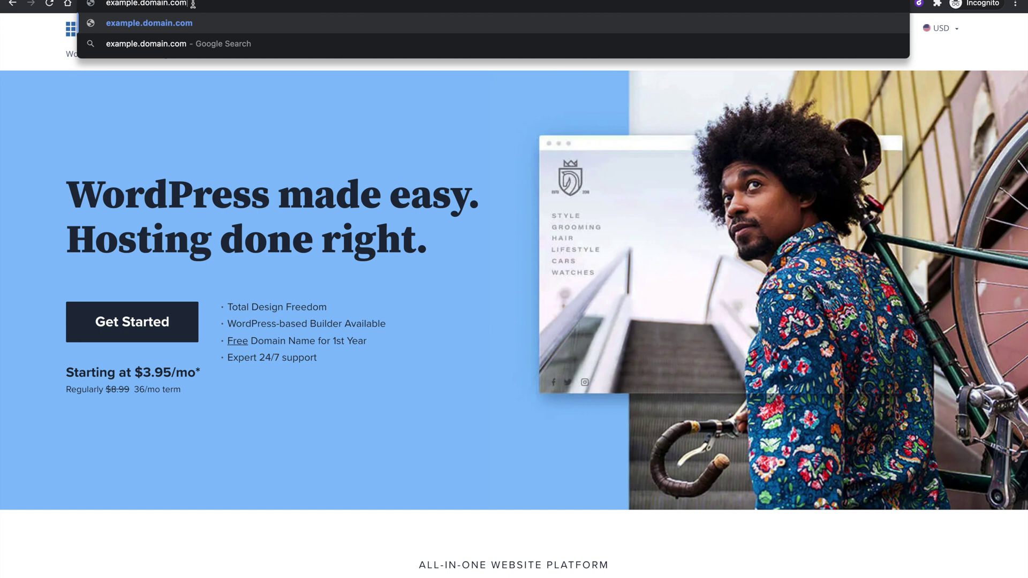
pyautogui.click(138, 4)
pyautogui.moveTo(138, 3); pyautogui.dragTo(92, 4)
pyautogui.click(199, 4)
# Leave the sample address, return to bluehost.com and open the account login page.
pyautogui.press('Return')
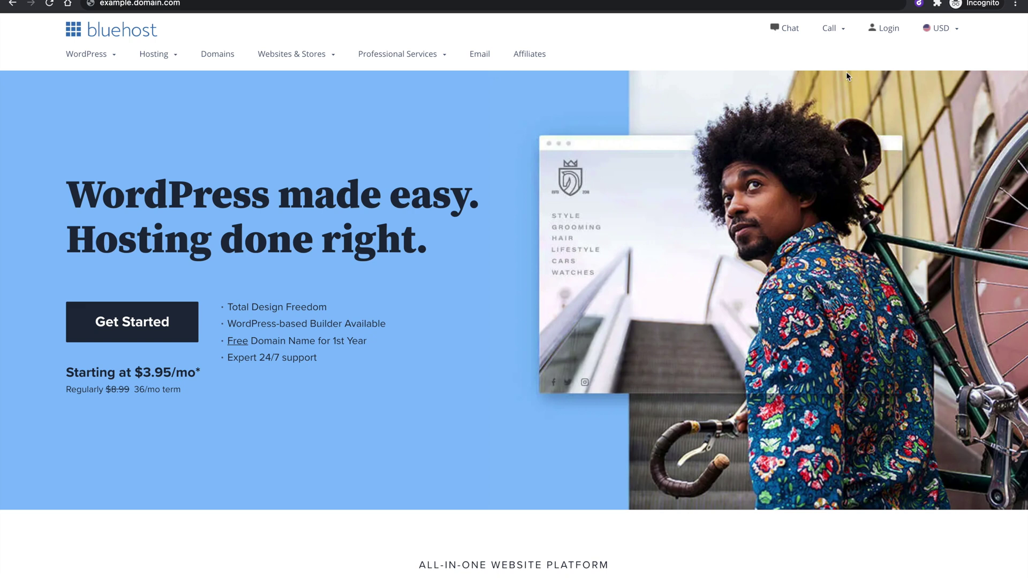
pyautogui.click(537, 8)
pyautogui.write('bl')
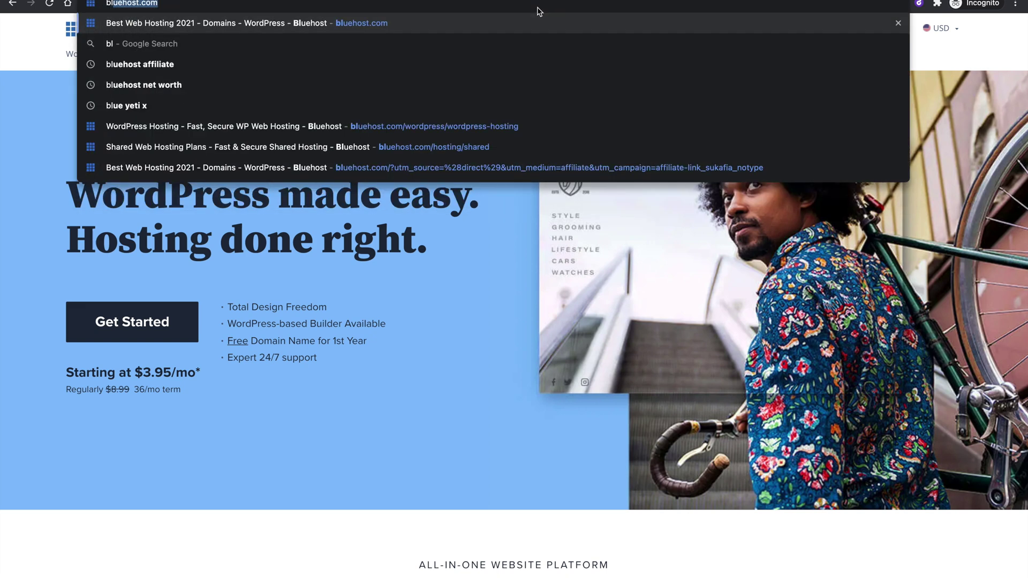
pyautogui.press('Return')
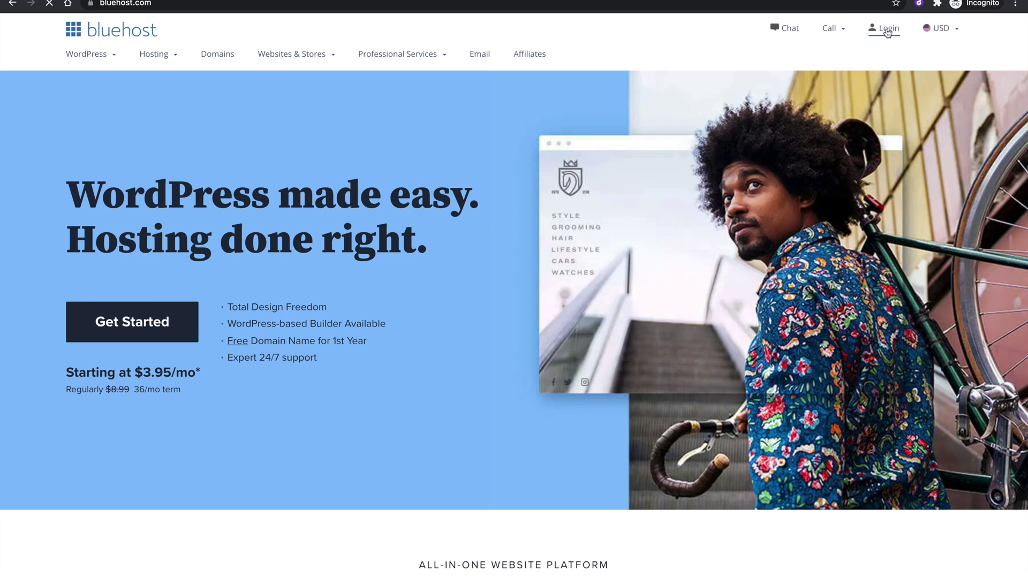
pyautogui.click(885, 35)
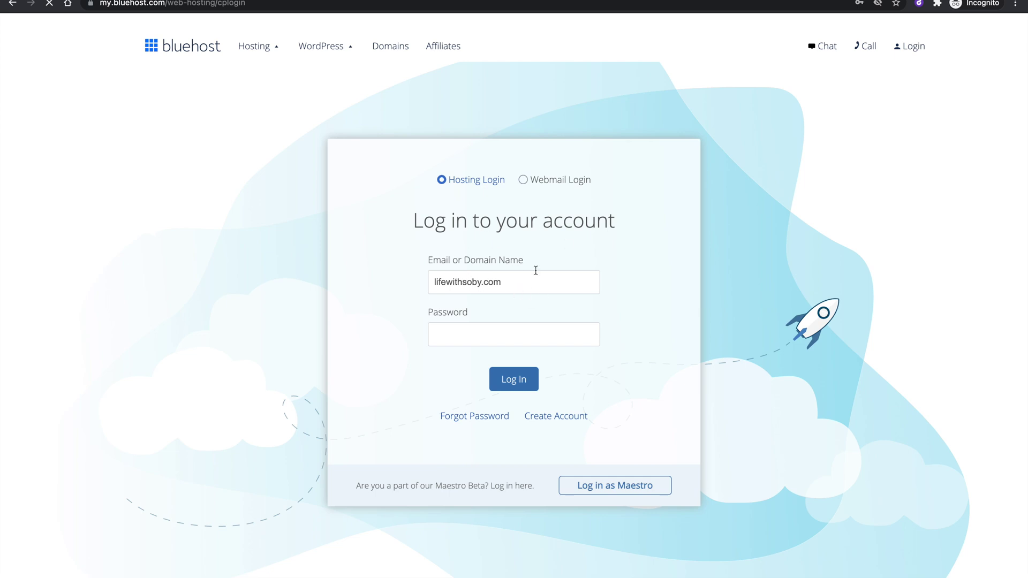
# Copy the saved account password from the password manager, paste it into the Password field and log in to the hosting account.
pyautogui.doubleClick(439, 261)
pyautogui.click(502, 263)
pyautogui.click(518, 341)
pyautogui.click(640, 341)
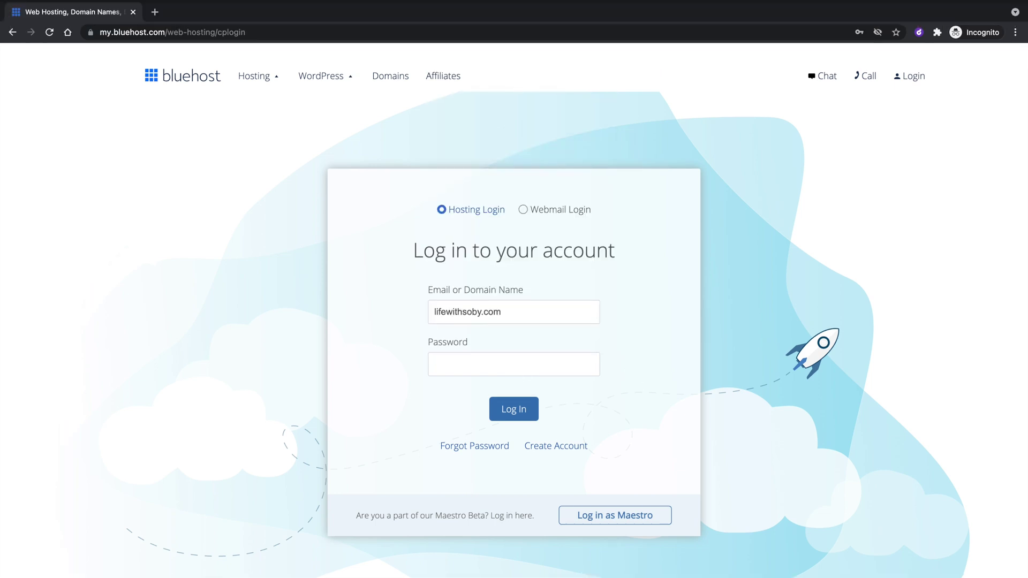
pyautogui.press('super+backslash')
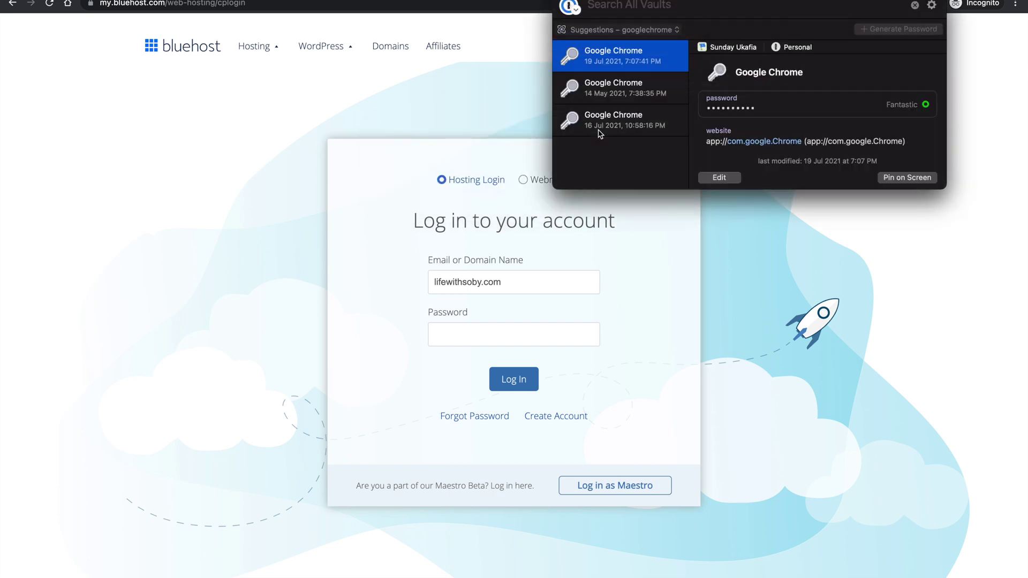
pyautogui.click(897, 105)
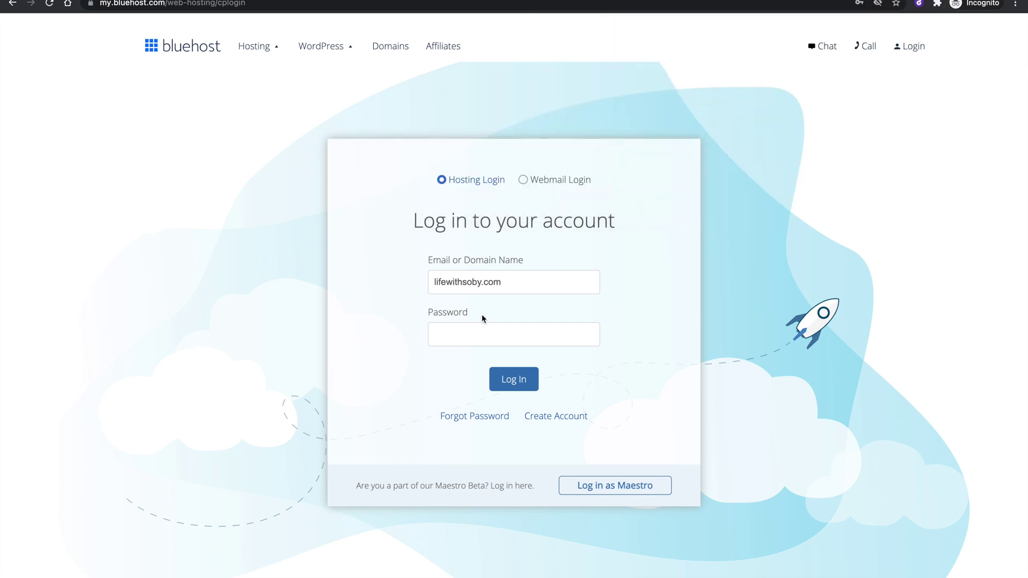
pyautogui.click(485, 331)
pyautogui.press('super+v')
pyautogui.click(515, 384)
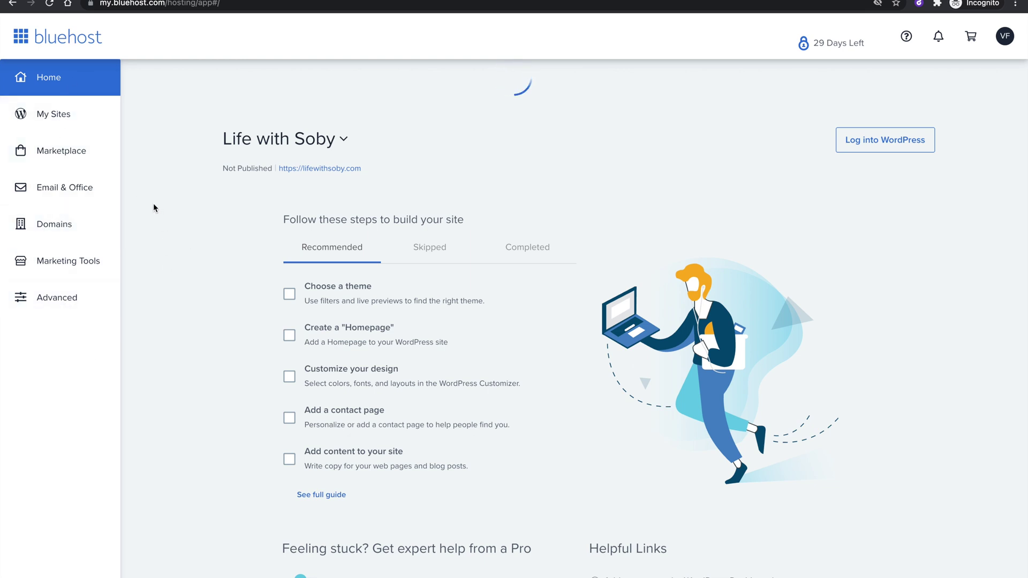
# Open the subdomain management of lifewithsoby.com and delete the existing exami.lifewithsoby.com subdomain.
pyautogui.click(61, 230)
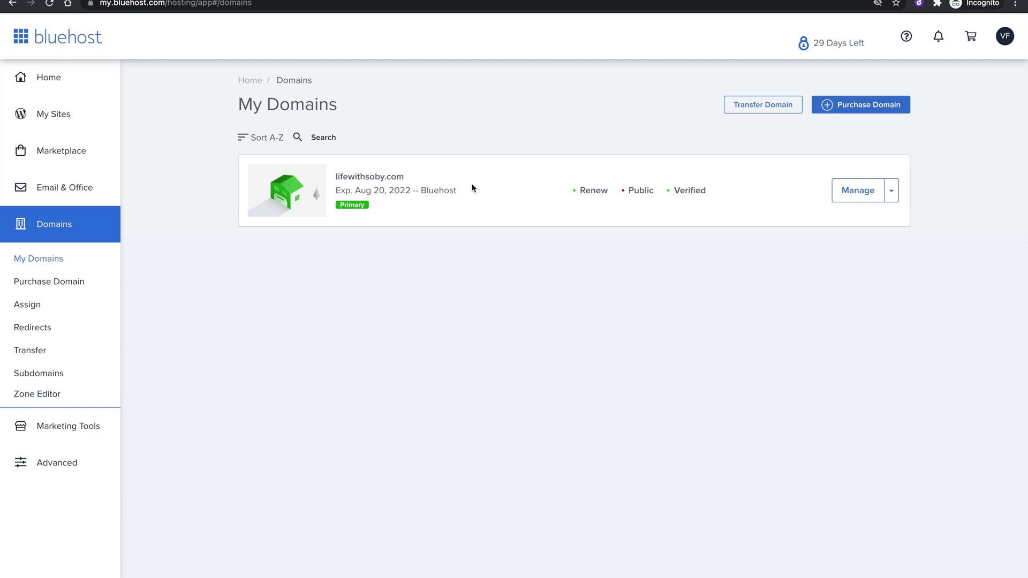
pyautogui.click(893, 195)
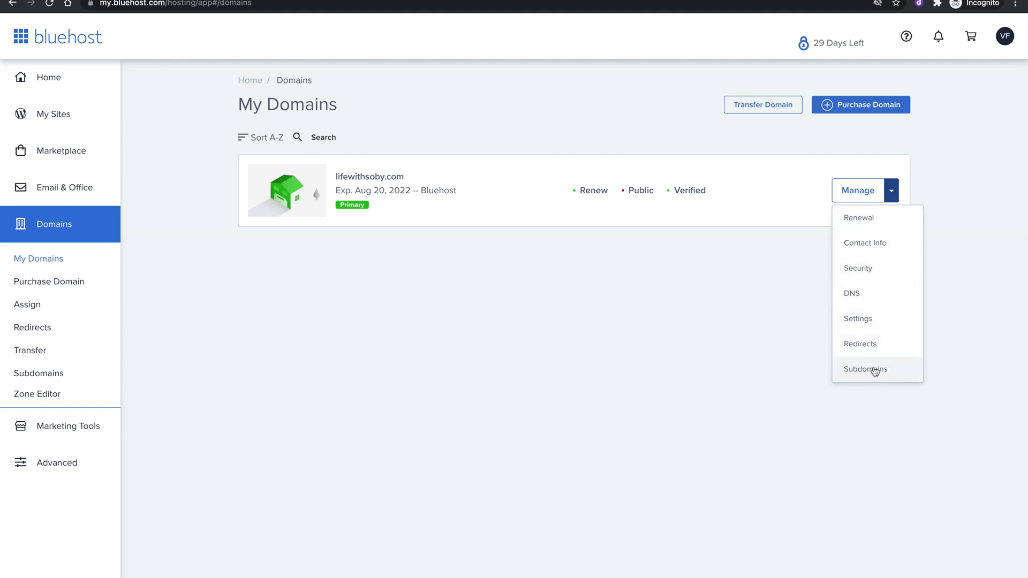
pyautogui.click(891, 372)
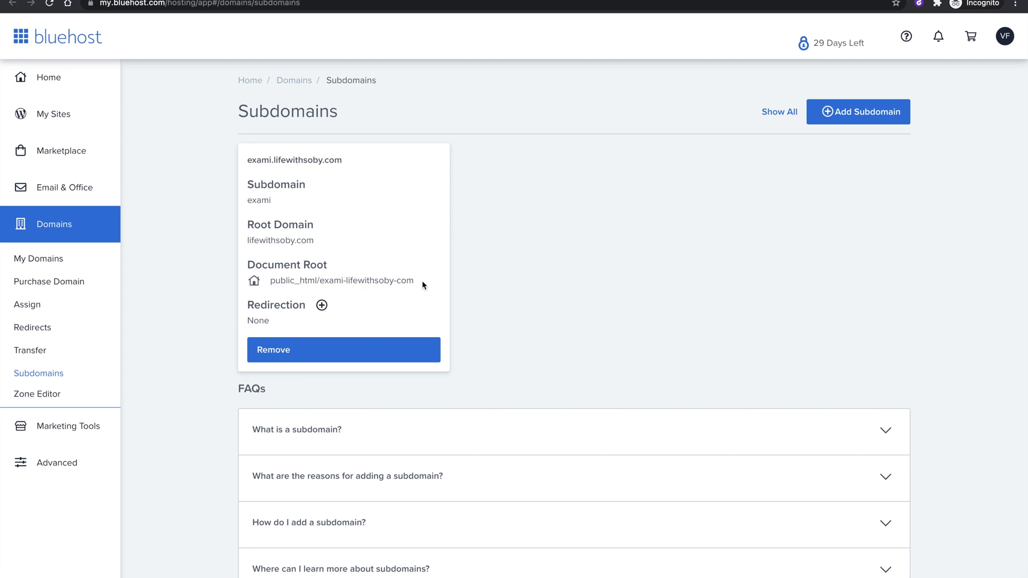
pyautogui.click(336, 355)
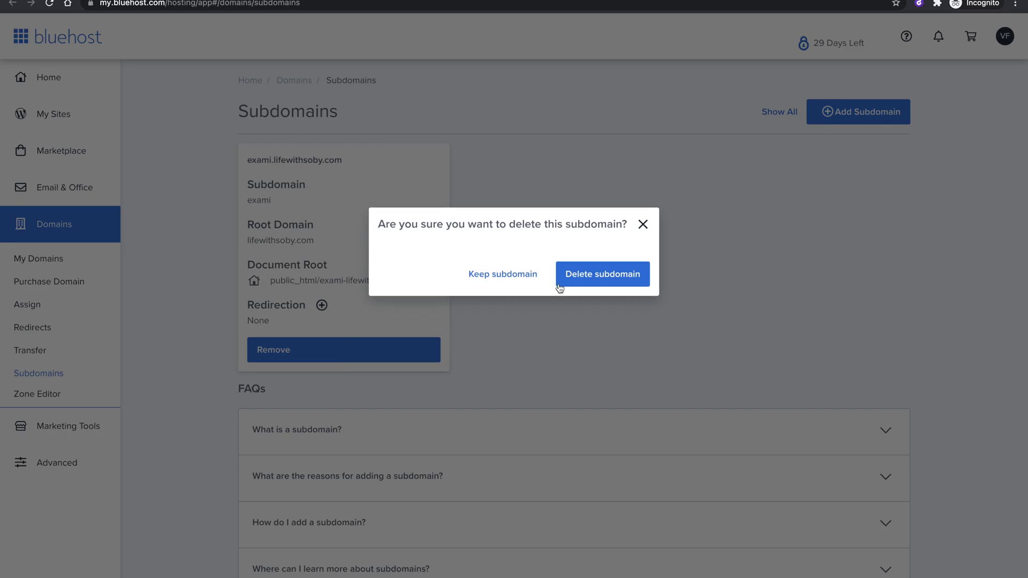
pyautogui.click(586, 273)
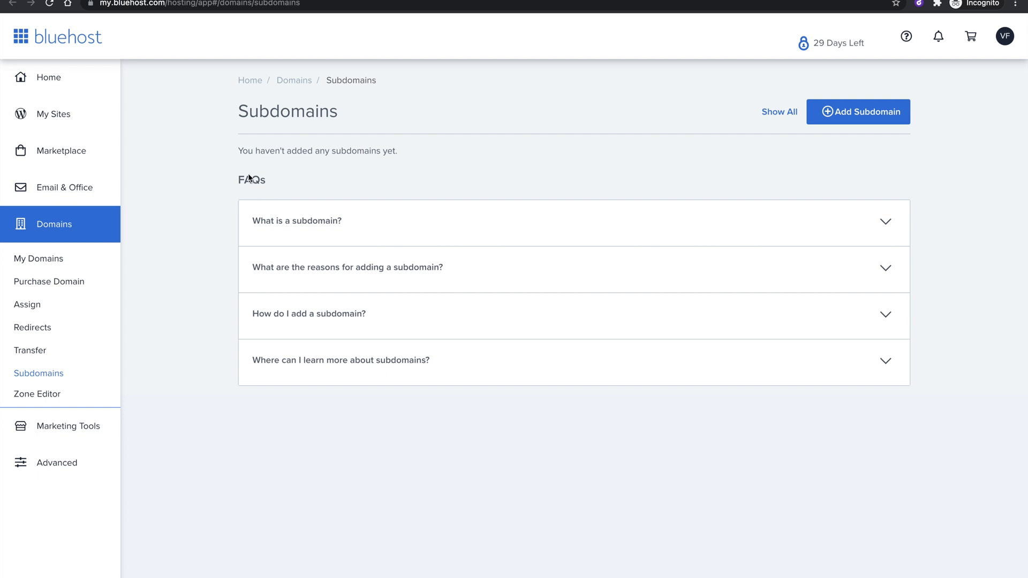
# Look through the first three subdomain FAQ entries, expanding and collapsing each.
pyautogui.click(785, 226)
pyautogui.click(793, 238)
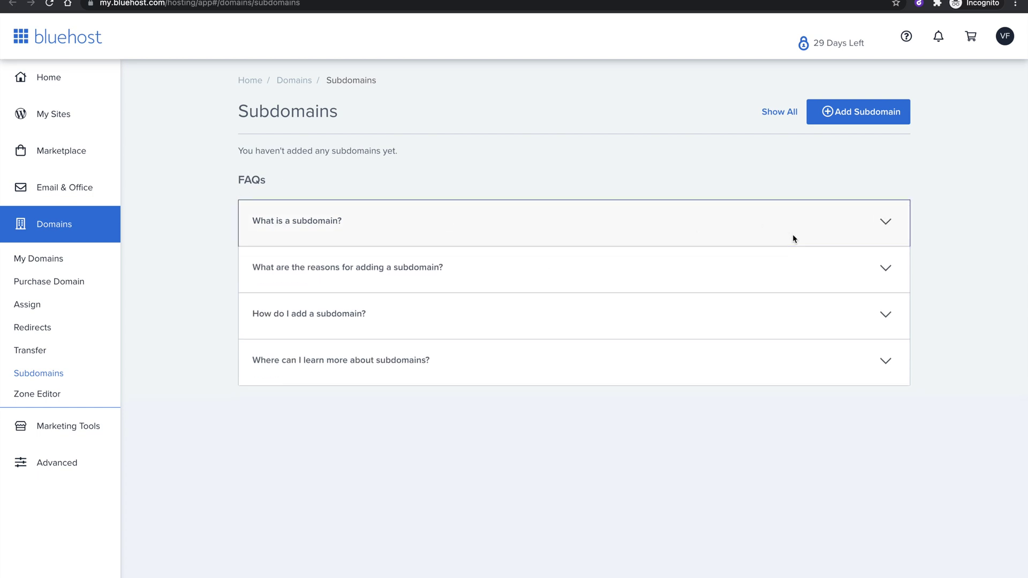
pyautogui.click(790, 285)
pyautogui.click(811, 290)
pyautogui.click(790, 324)
pyautogui.click(790, 325)
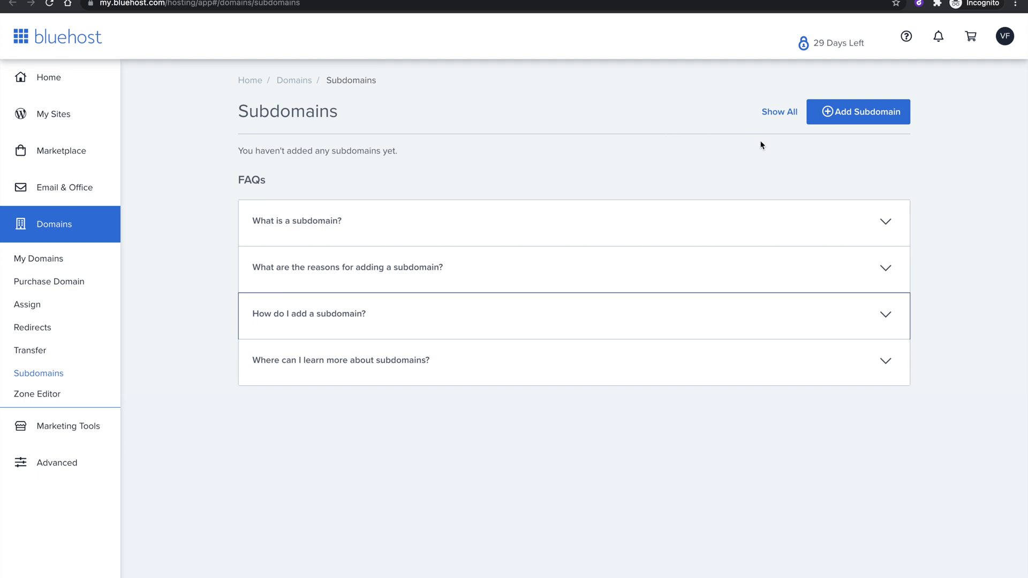
# Start adding a subdomain named shop under the lifewithsoby.com domain.
pyautogui.click(850, 116)
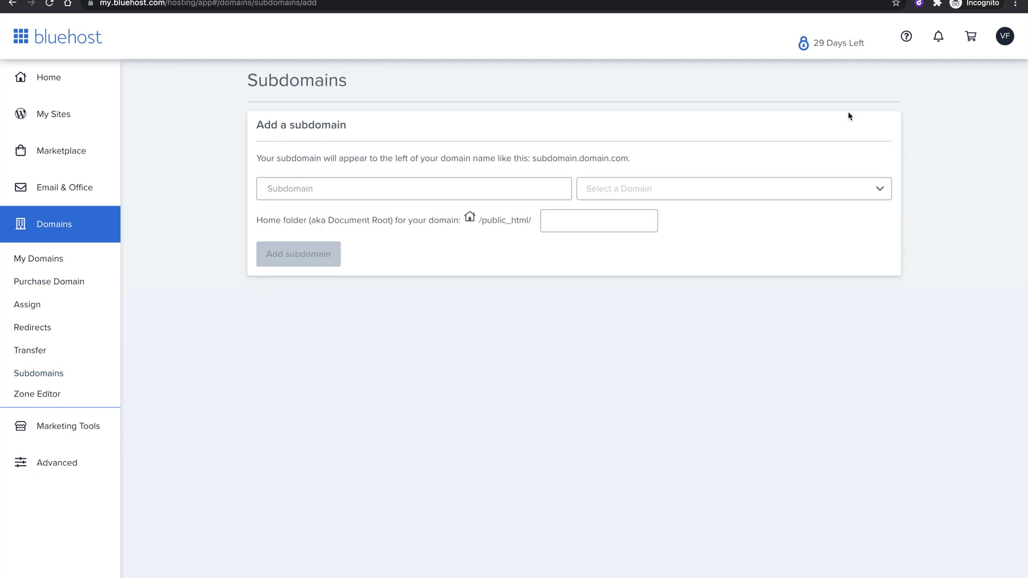
pyautogui.click(322, 188)
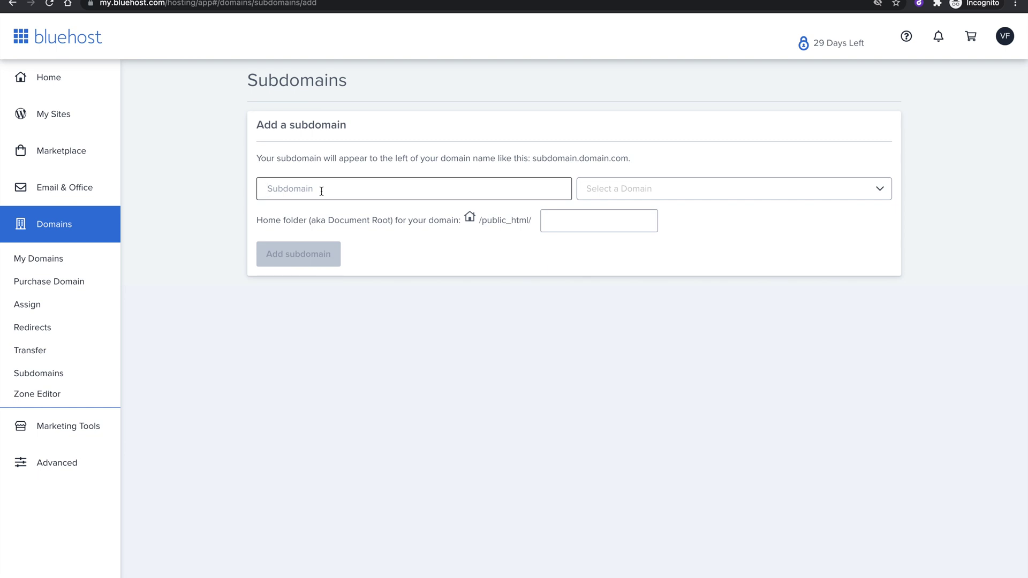
pyautogui.click(322, 191)
pyautogui.write('shop')
pyautogui.click(659, 190)
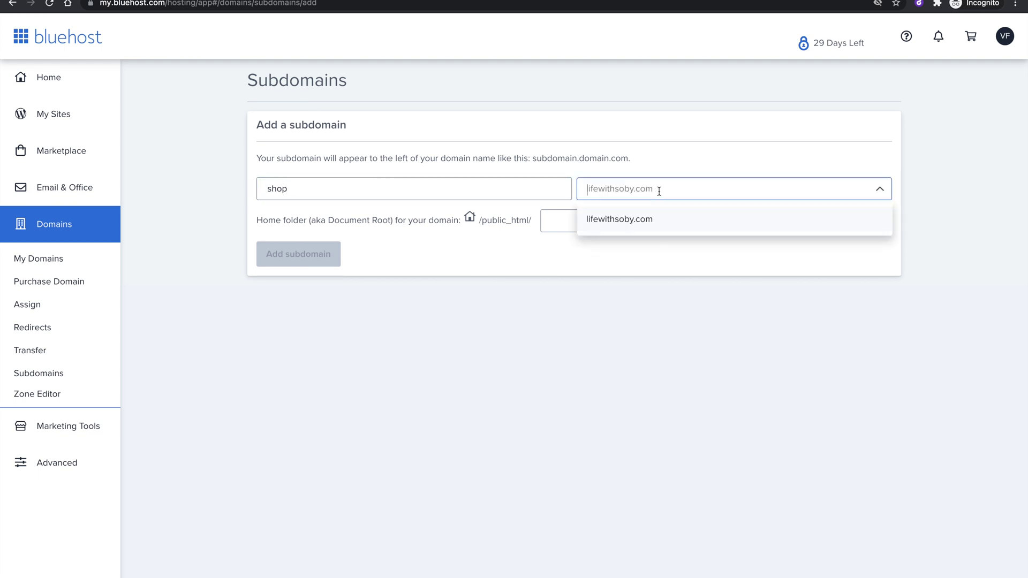
pyautogui.click(621, 219)
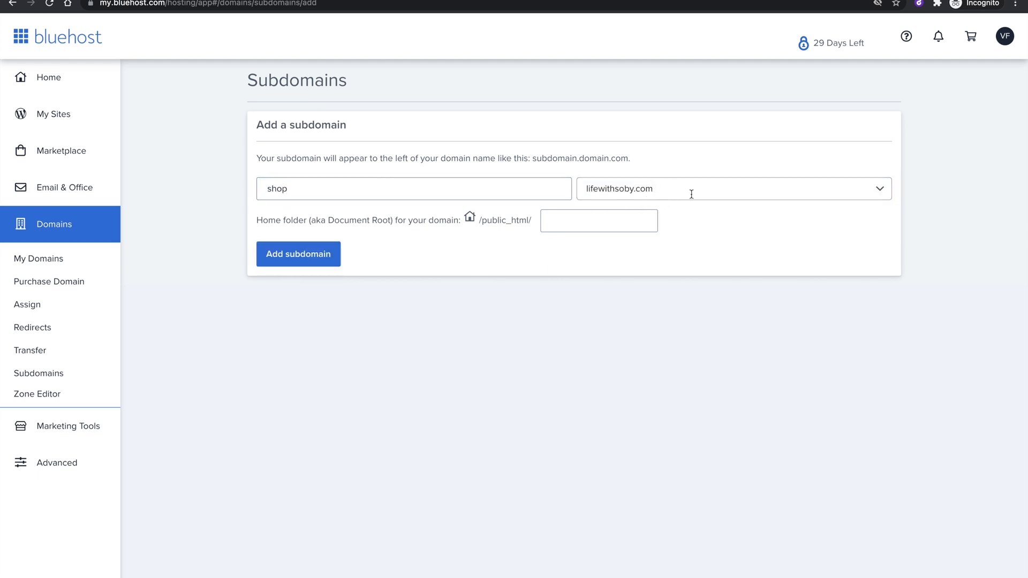
pyautogui.click(691, 194)
pyautogui.click(673, 170)
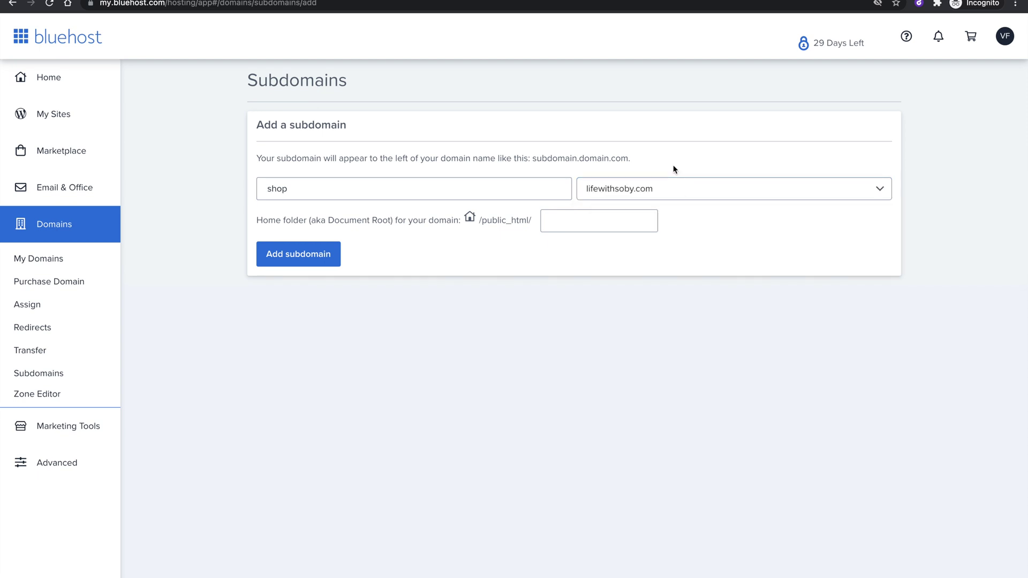
pyautogui.click(712, 190)
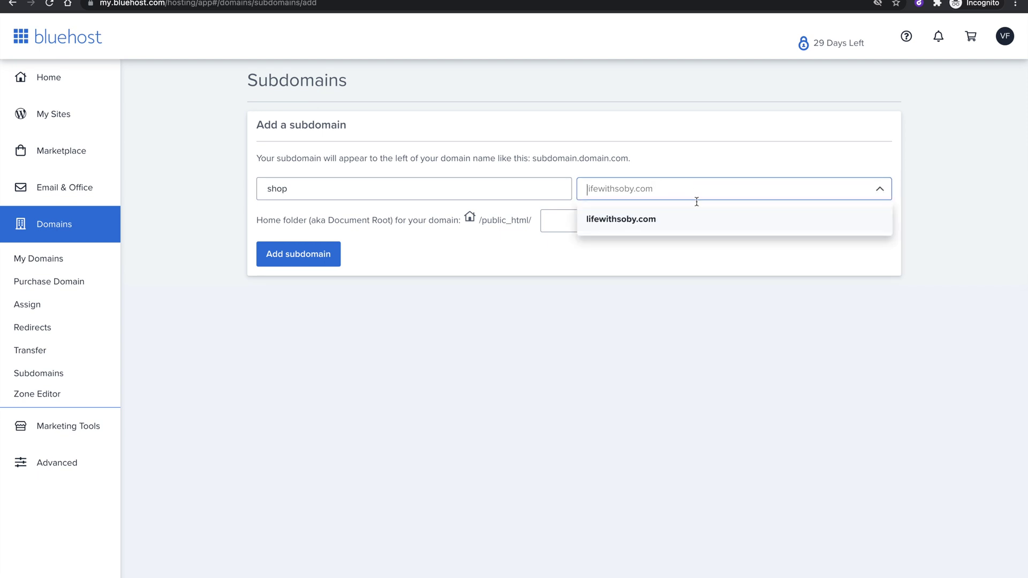
pyautogui.click(718, 166)
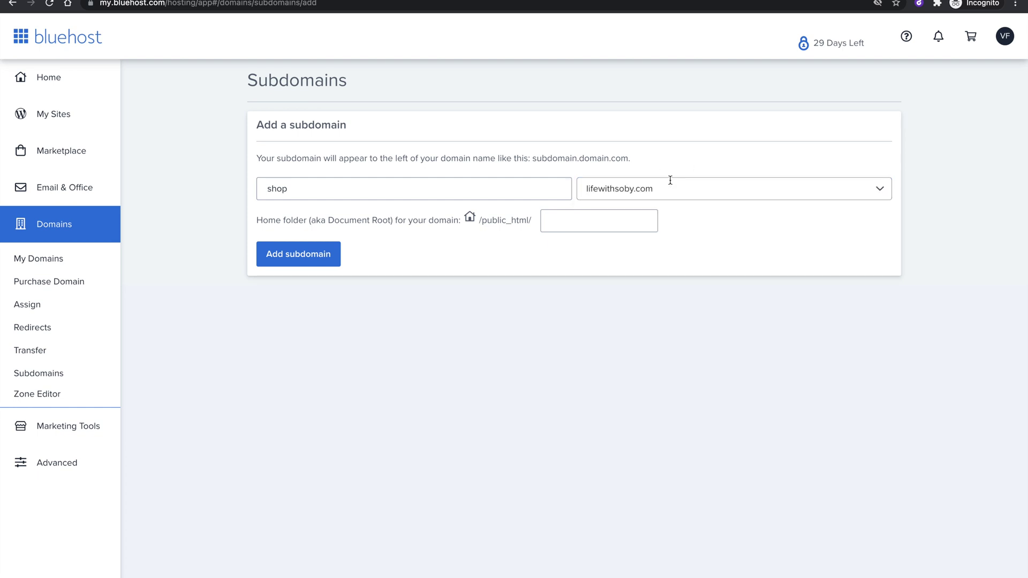
pyautogui.click(702, 188)
pyautogui.click(738, 174)
pyautogui.click(729, 188)
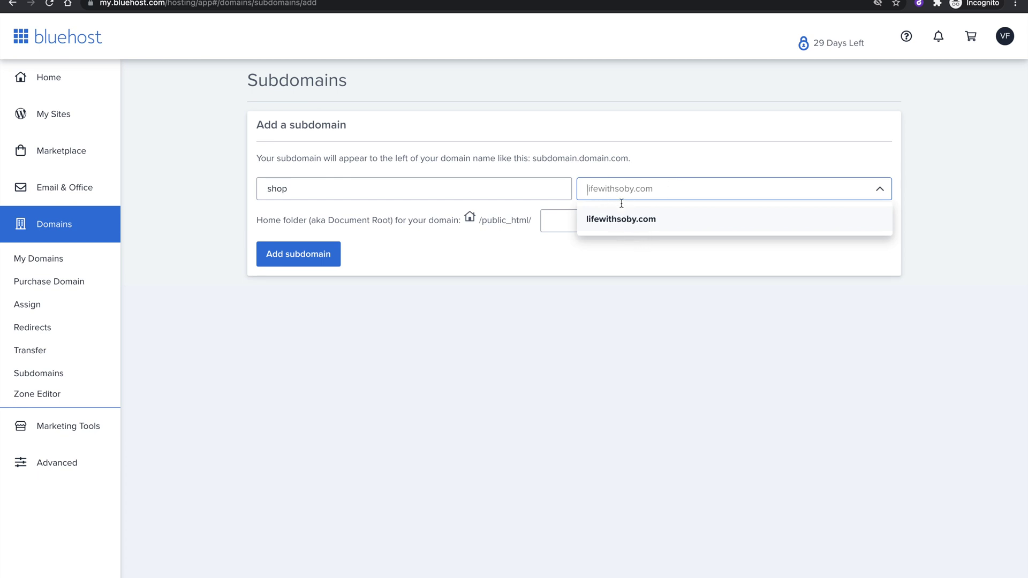
pyautogui.click(653, 220)
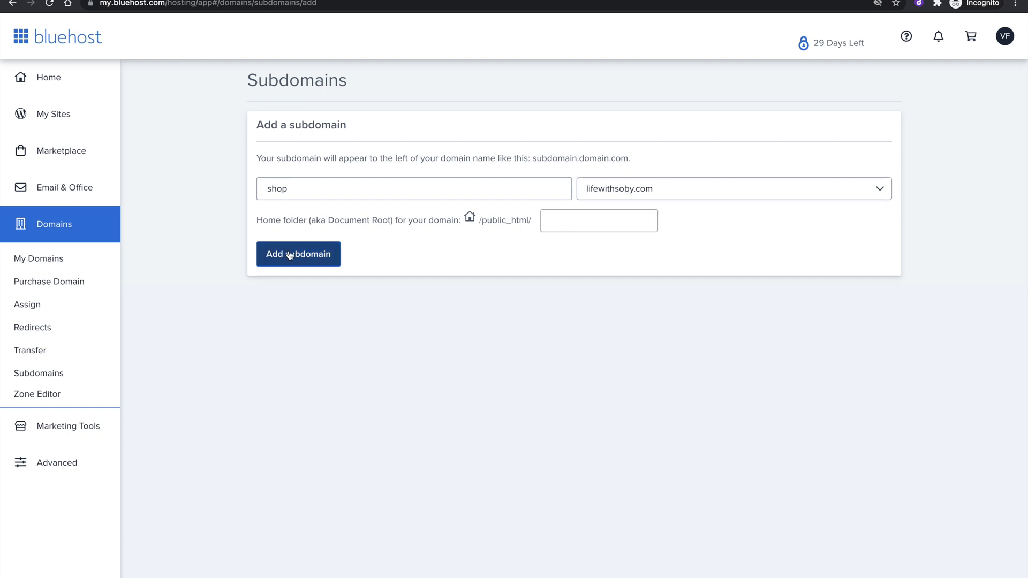
# Set the subdomain's home folder under public_html to Shop and create the subdomain.
pyautogui.click(547, 221)
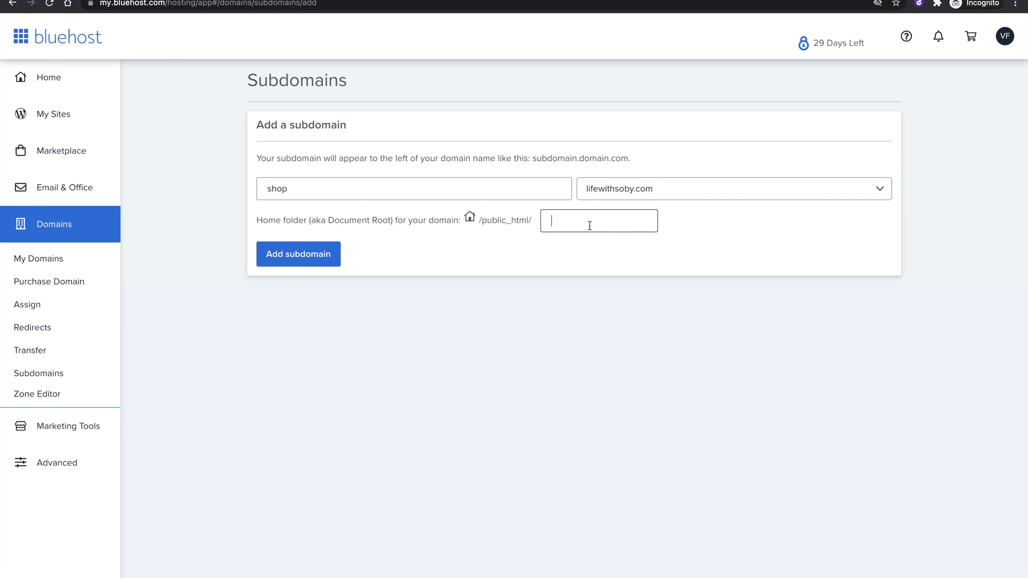
pyautogui.write('Shop')
pyautogui.click(306, 260)
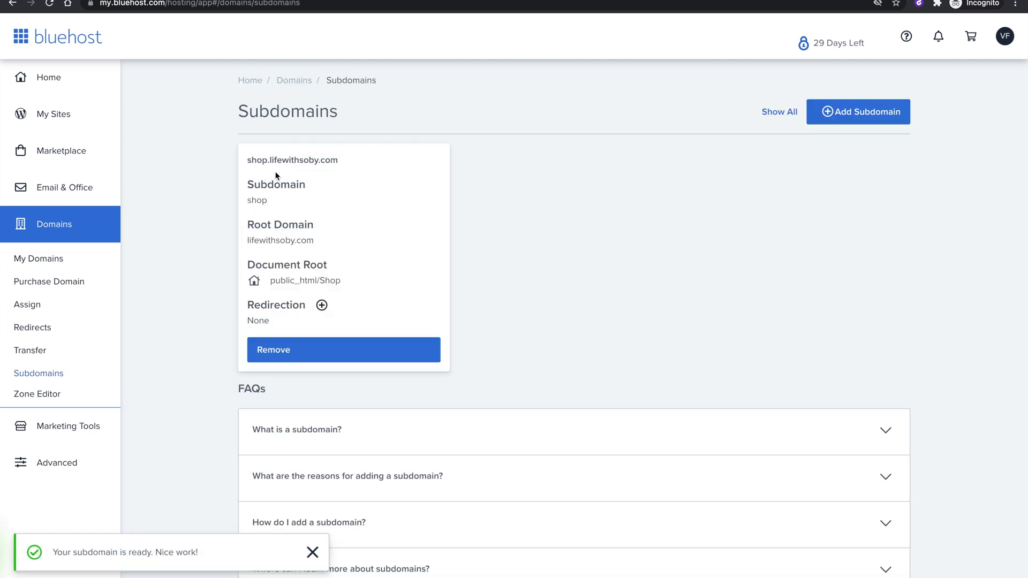
# Copy the new subdomain's address, shop.lifewithsoby.com, and open it in a new browser tab.
pyautogui.moveTo(248, 159); pyautogui.dragTo(329, 161)
pyautogui.click(292, 162)
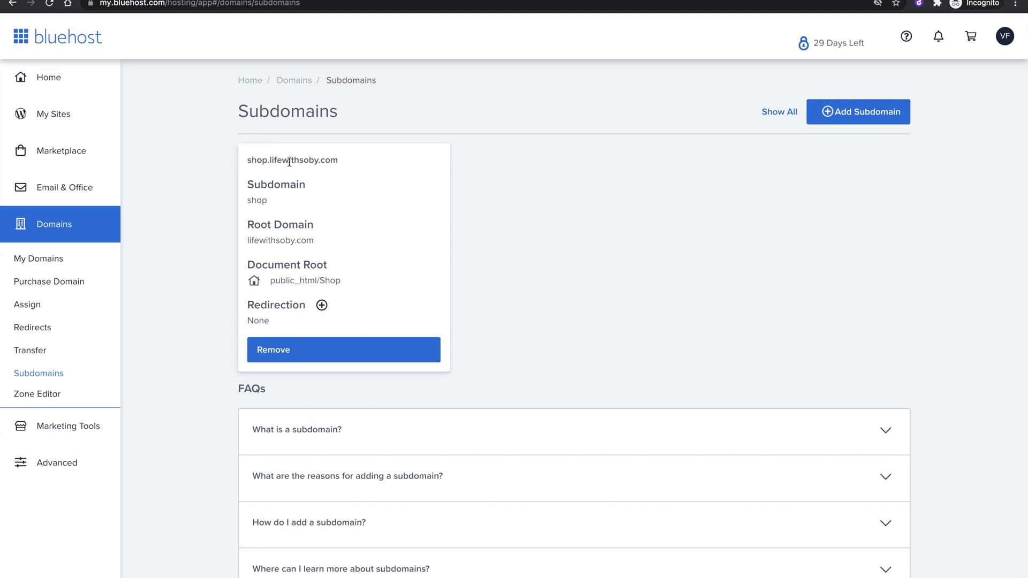
pyautogui.moveTo(247, 159); pyautogui.dragTo(339, 159)
pyautogui.hotkey('ctrl', 'c')
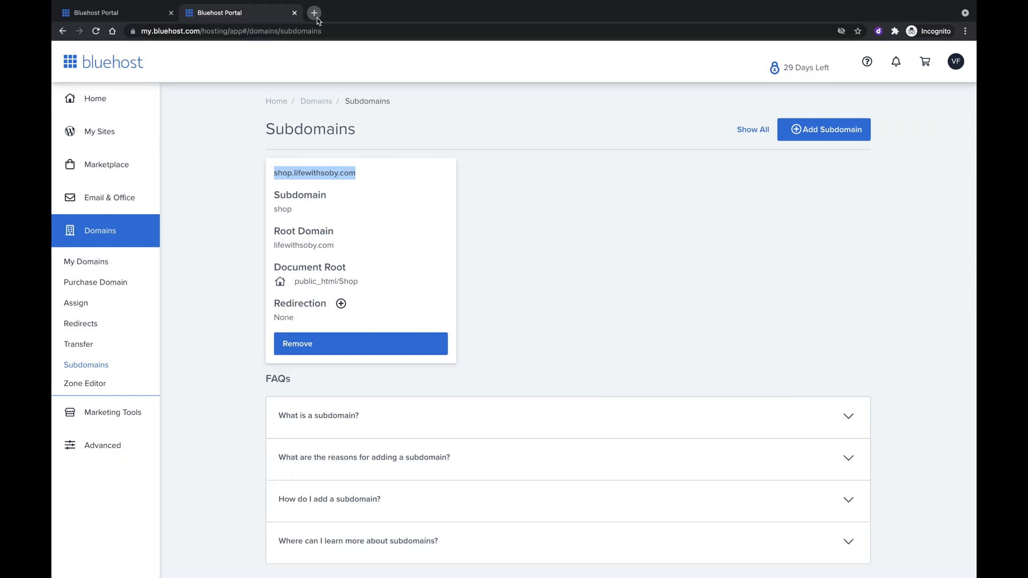
pyautogui.click(317, 18)
pyautogui.hotkey('ctrl', 'v')
pyautogui.press('Return')
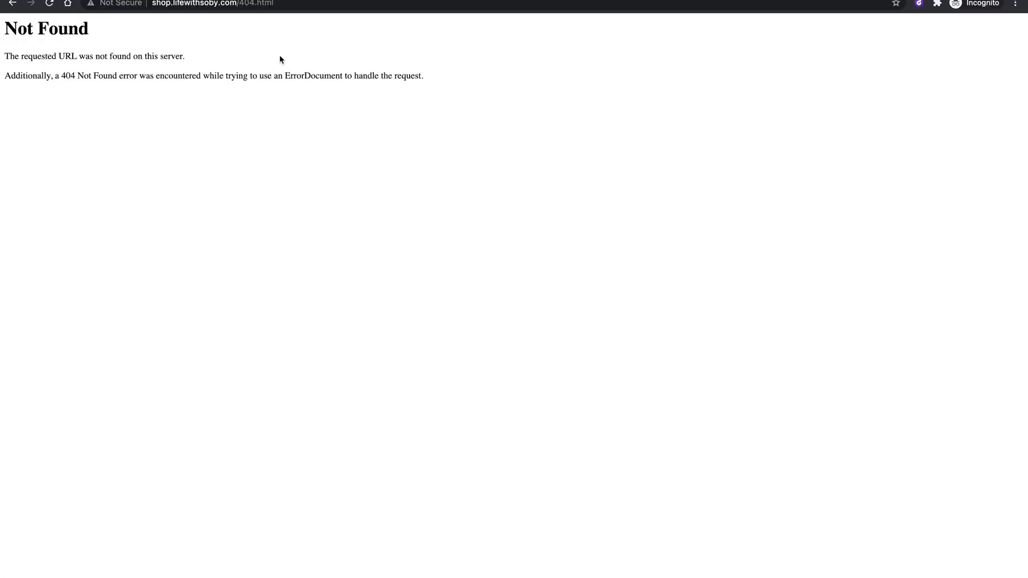
# Return to the hosting portal and start creating a new site using the WordPress limitless customization option.
pyautogui.click(177, 0)
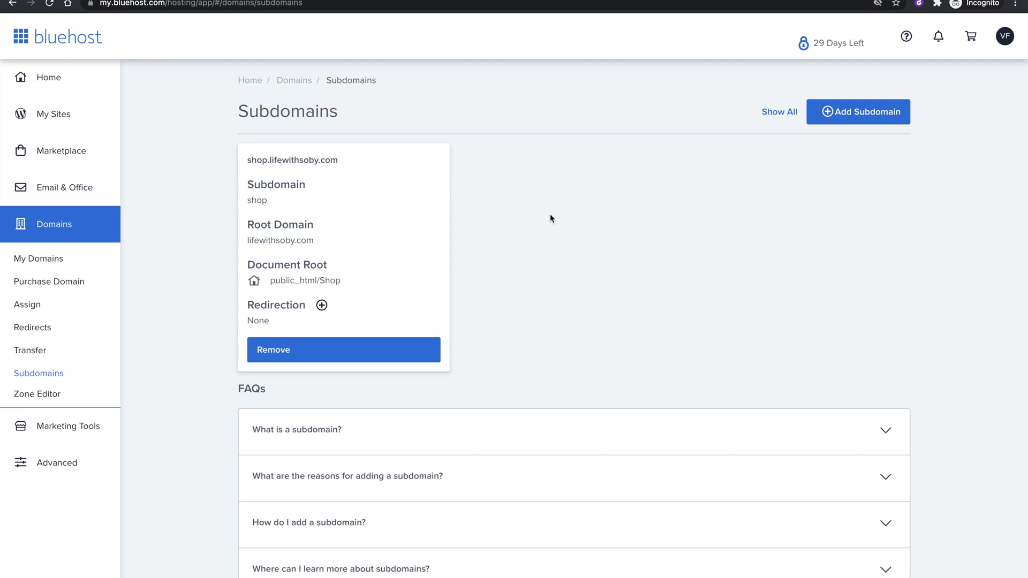
pyautogui.click(75, 119)
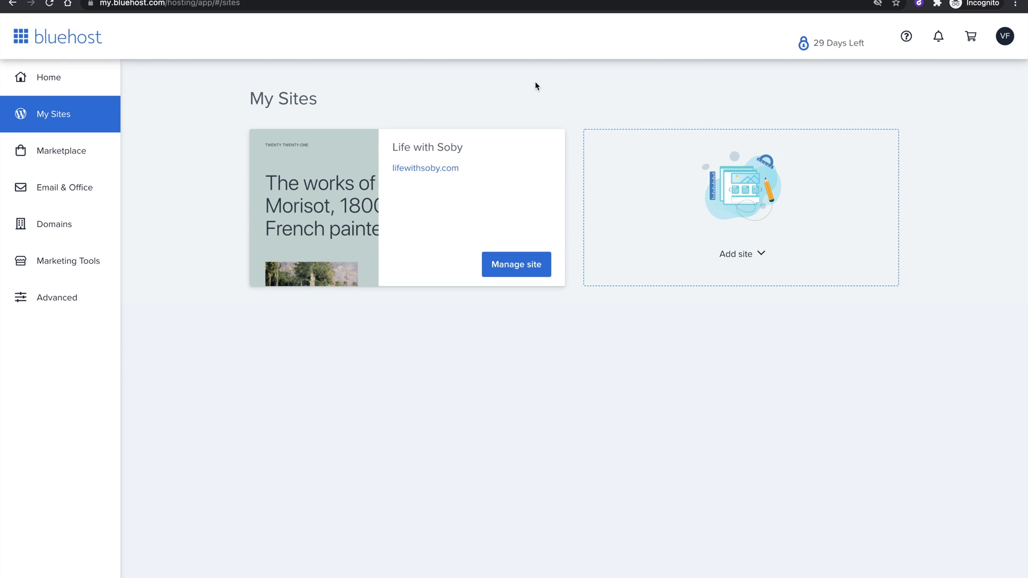
pyautogui.click(734, 255)
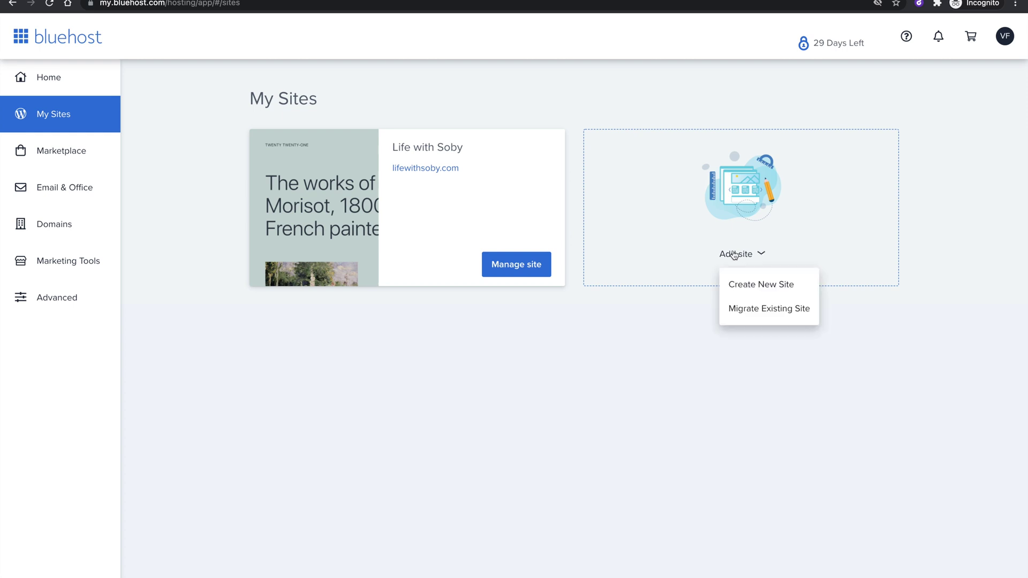
pyautogui.click(764, 288)
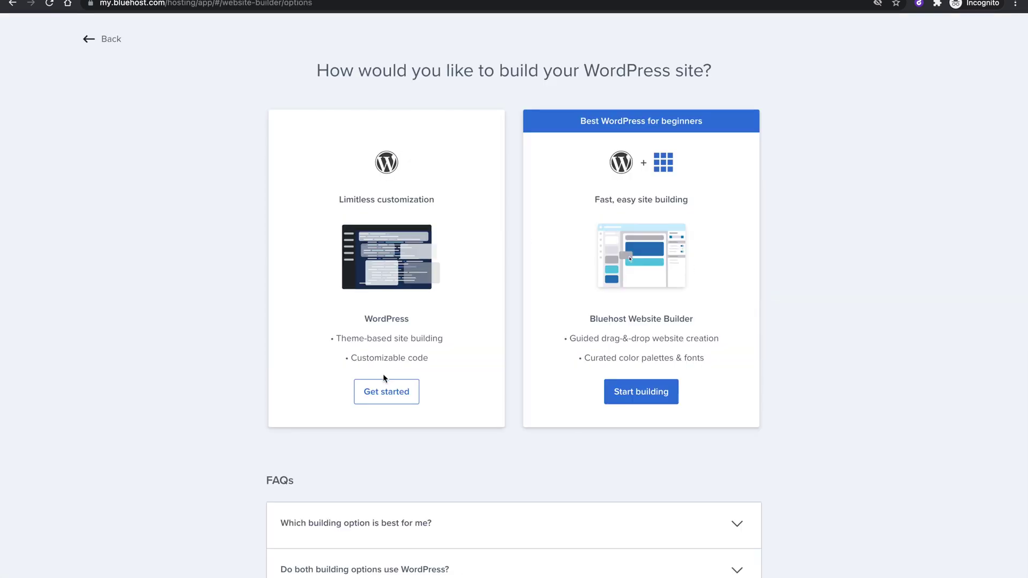
pyautogui.click(395, 396)
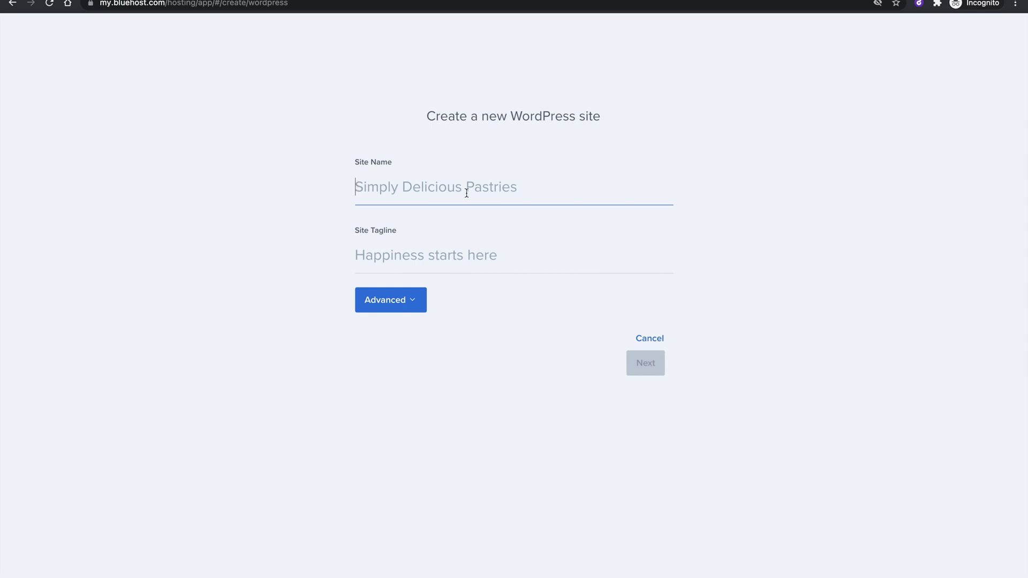
# Enter "LifewithSoby Shop" as the site name and "Shop Now!" as the site tagline.
pyautogui.write('Li')
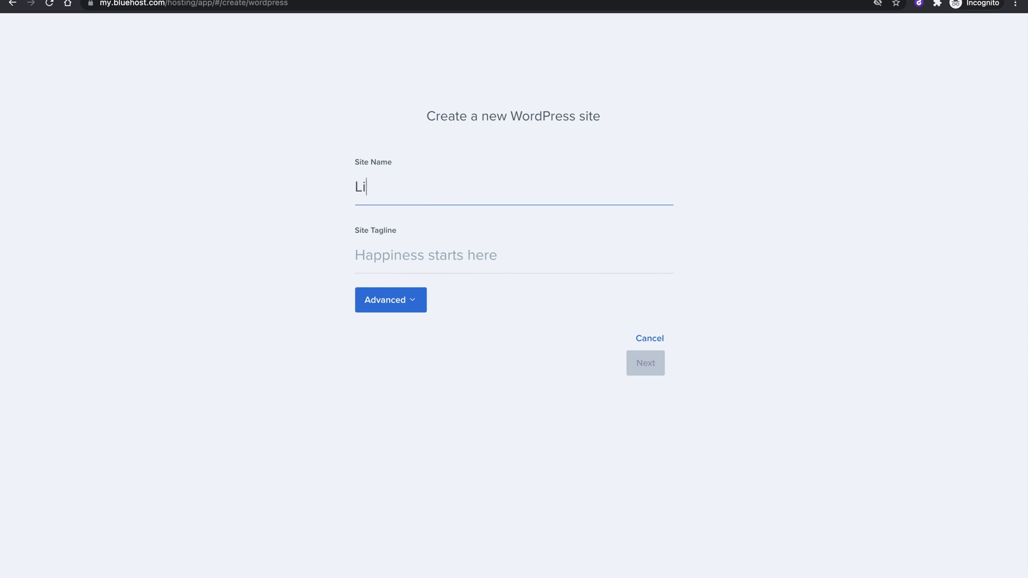
pyautogui.write('fewithSoby Shop')
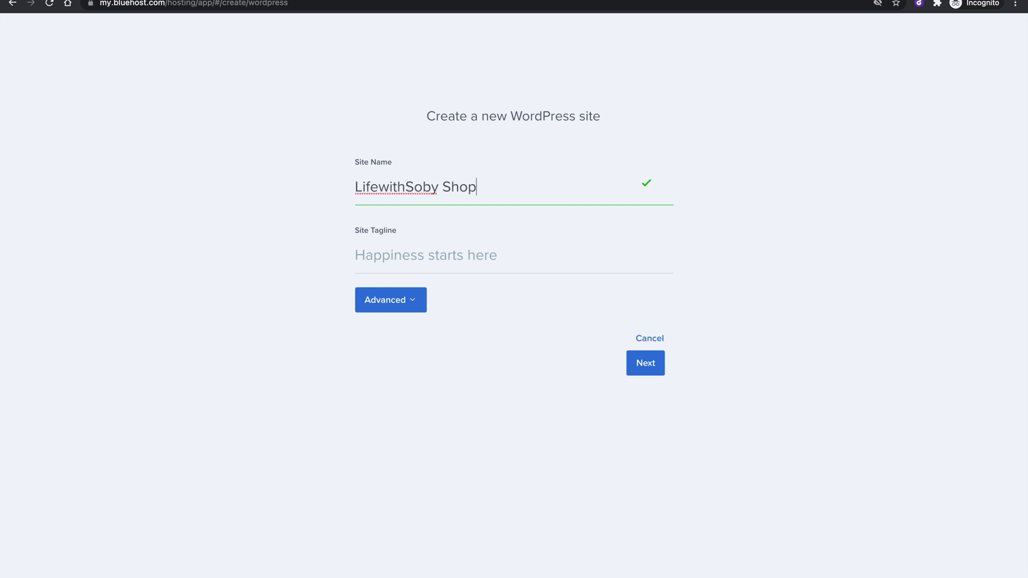
pyautogui.click(452, 258)
pyautogui.write('Shop Now!')
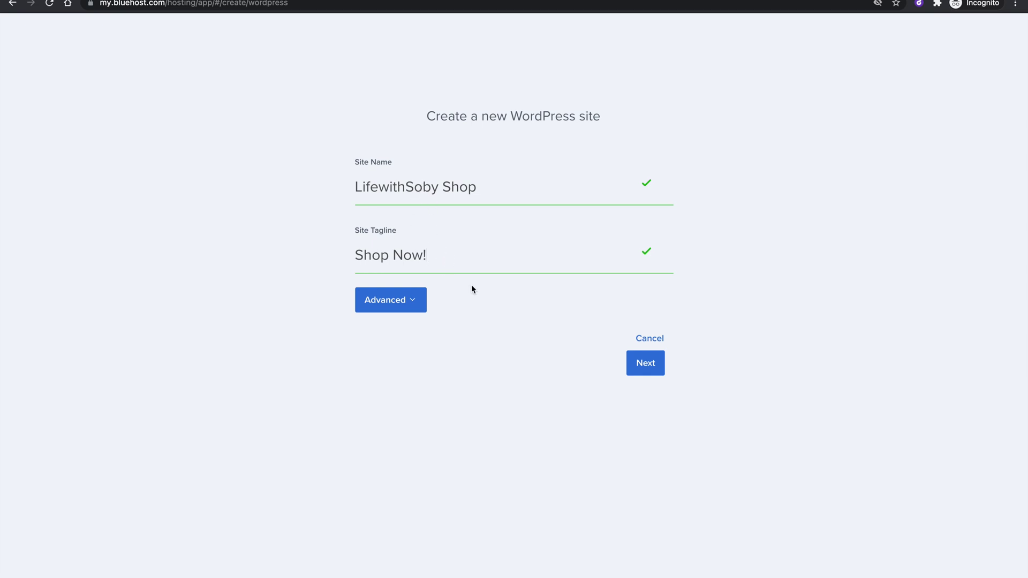
# Continue to the domain selection and choose shop.lifewithsoby.com as the new site's domain.
pyautogui.click(644, 367)
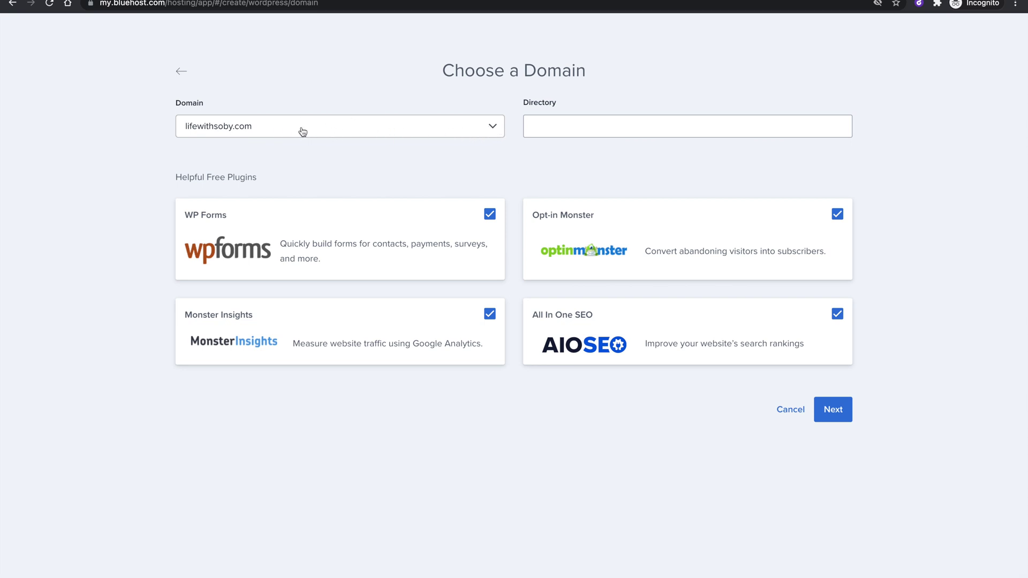
pyautogui.click(319, 134)
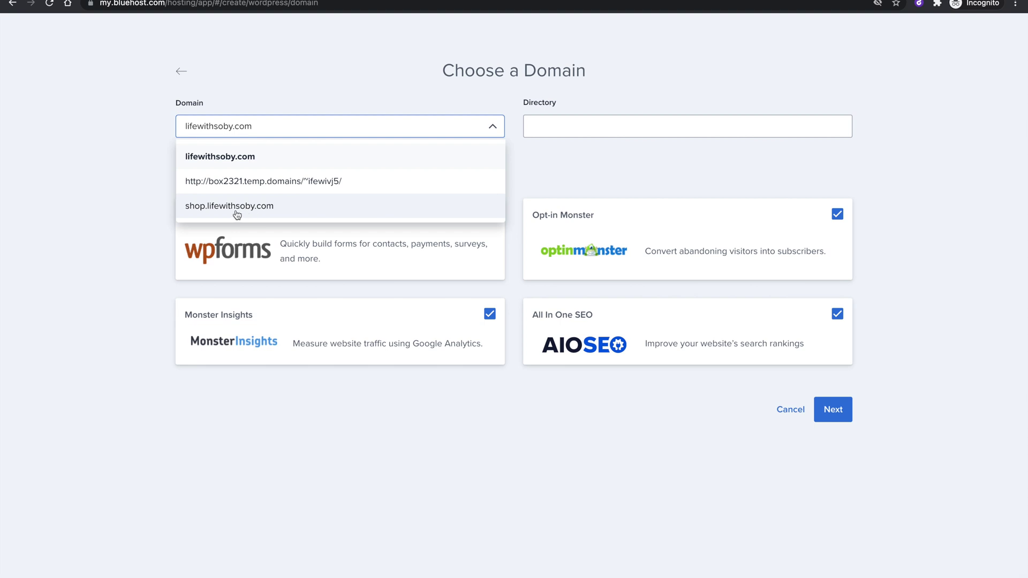
pyautogui.click(264, 208)
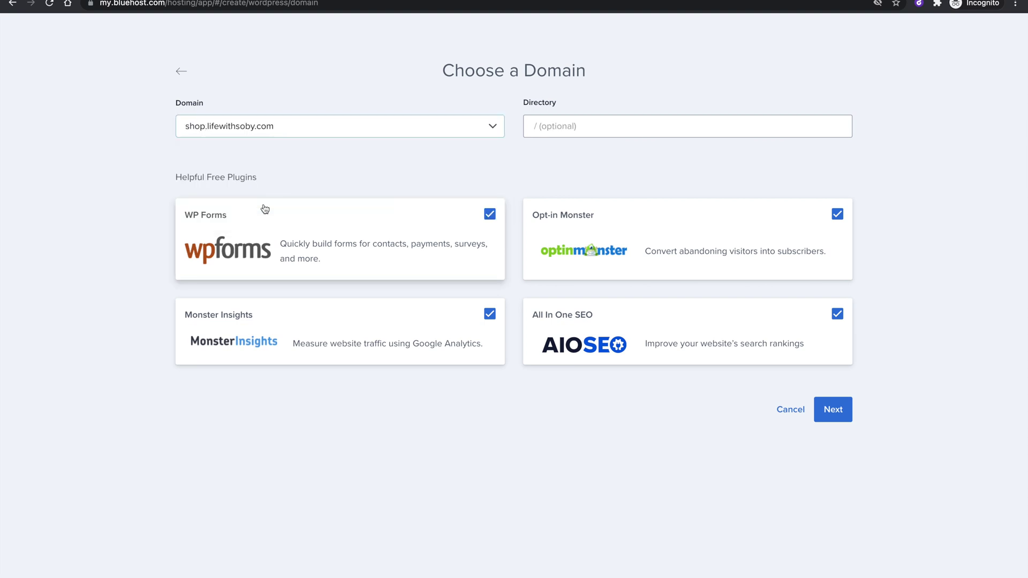
pyautogui.click(592, 127)
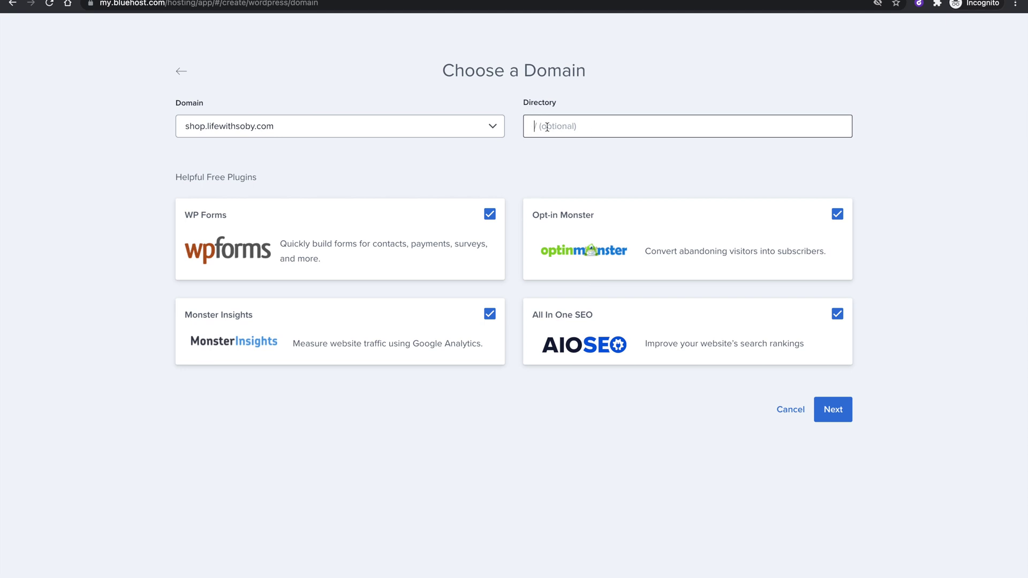
pyautogui.write('example')
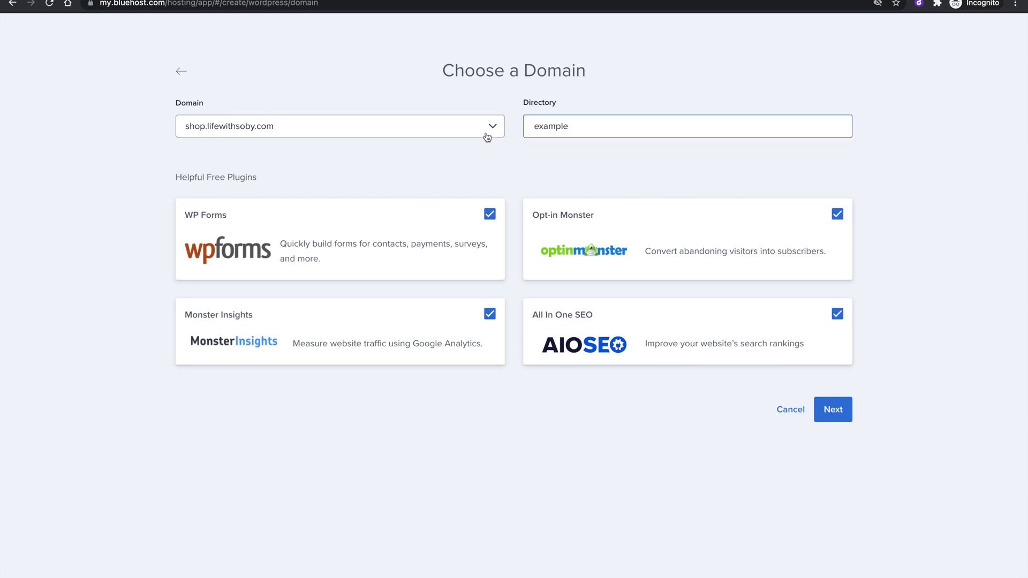
pyautogui.doubleClick(599, 129)
pyautogui.press('BackSpace')
pyautogui.click(498, 167)
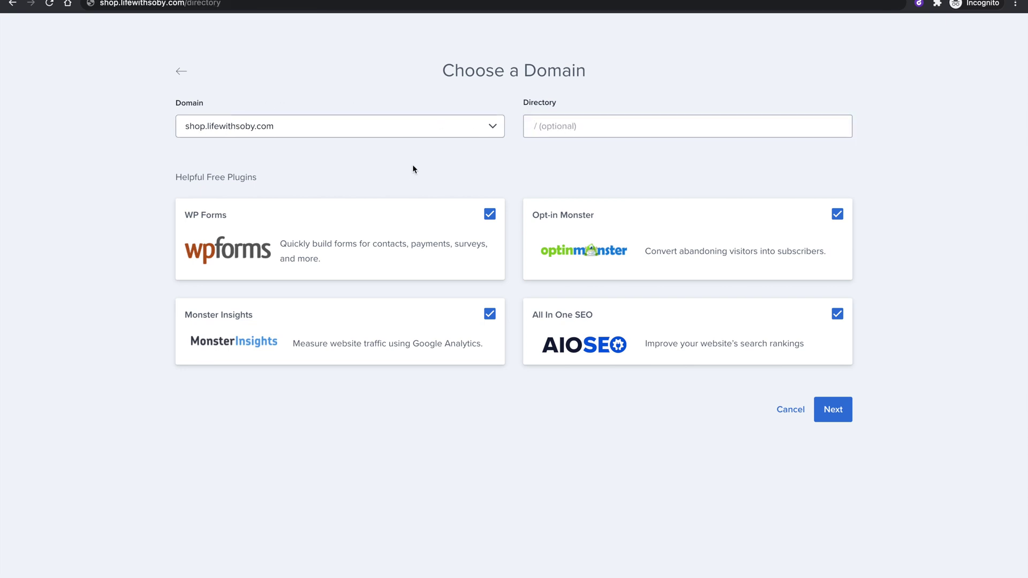
# Install WordPress on the chosen subdomain with the directory left empty and all four free plugins included.
pyautogui.click(833, 409)
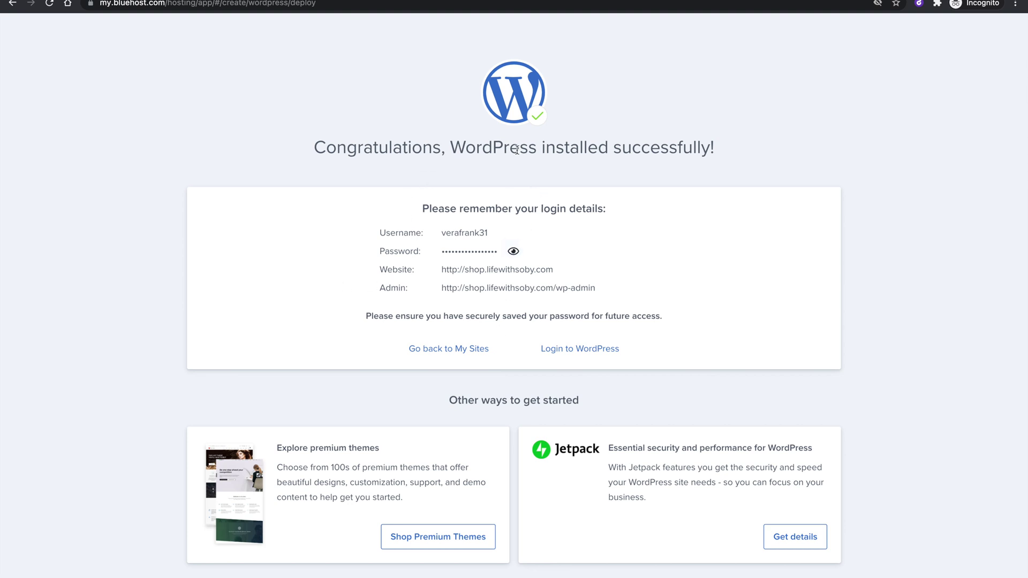
# Copy the website address from the WordPress login details and load it in another new browser tab.
pyautogui.tripleClick(473, 271)
pyautogui.hotkey('ctrl', 'c')
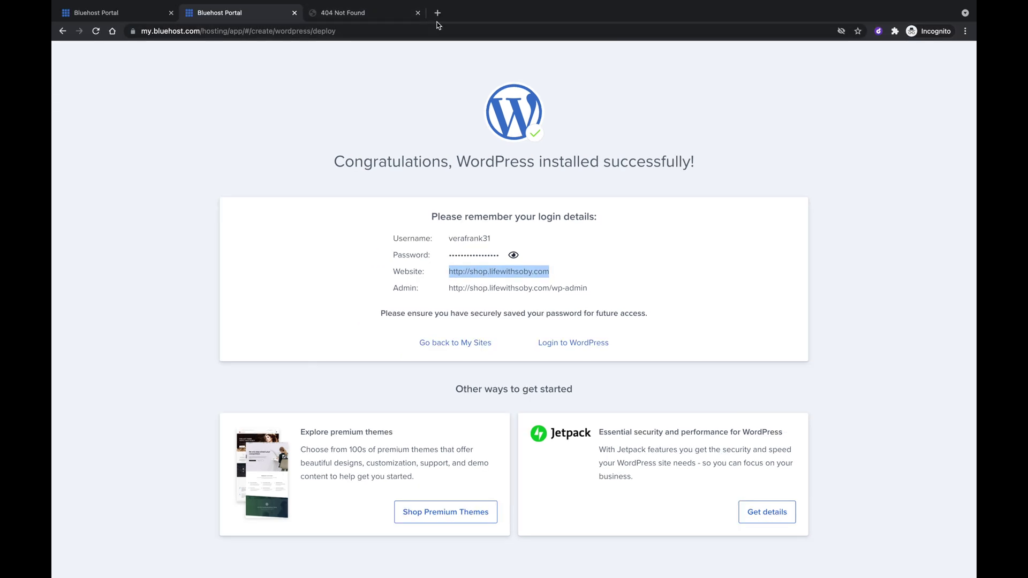
pyautogui.click(437, 12)
pyautogui.hotkey('ctrl', 'v')
pyautogui.press('Return')
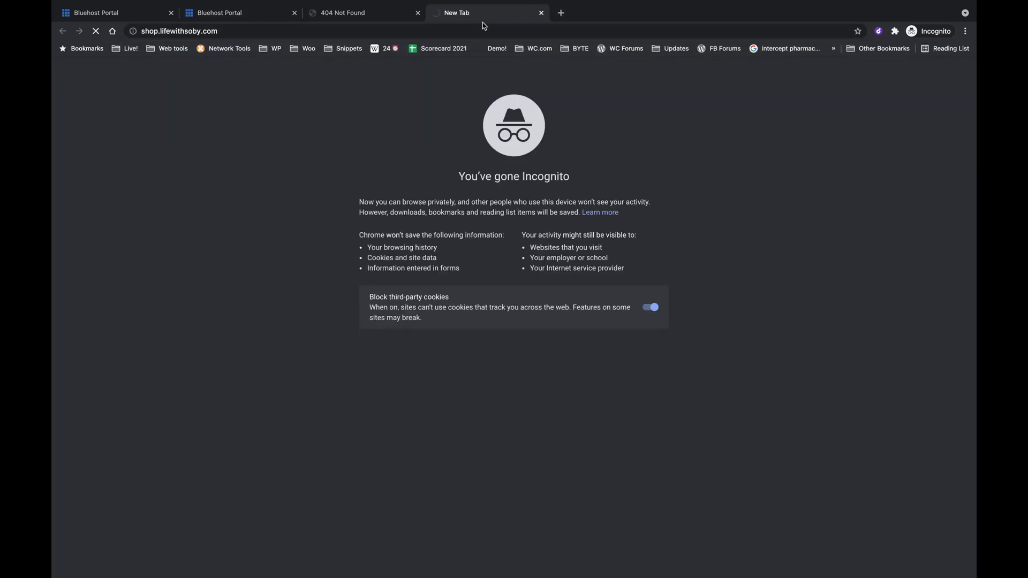